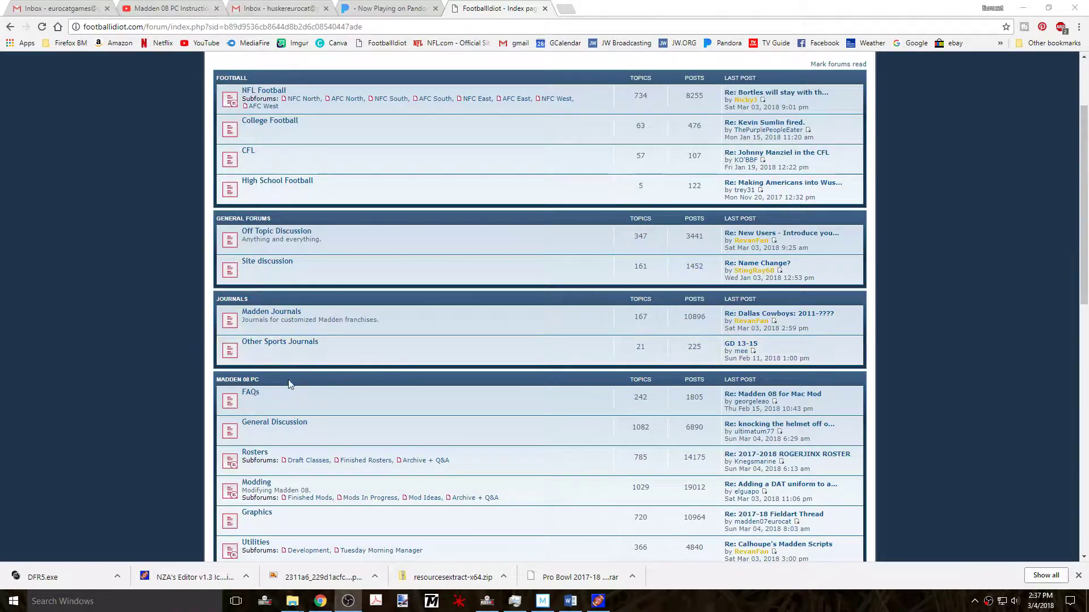
In General Discussion, open the 'Files? Where can I download files??' topic and scroll to the DAT File Replacer v5.0 link.
left_click(289, 421)
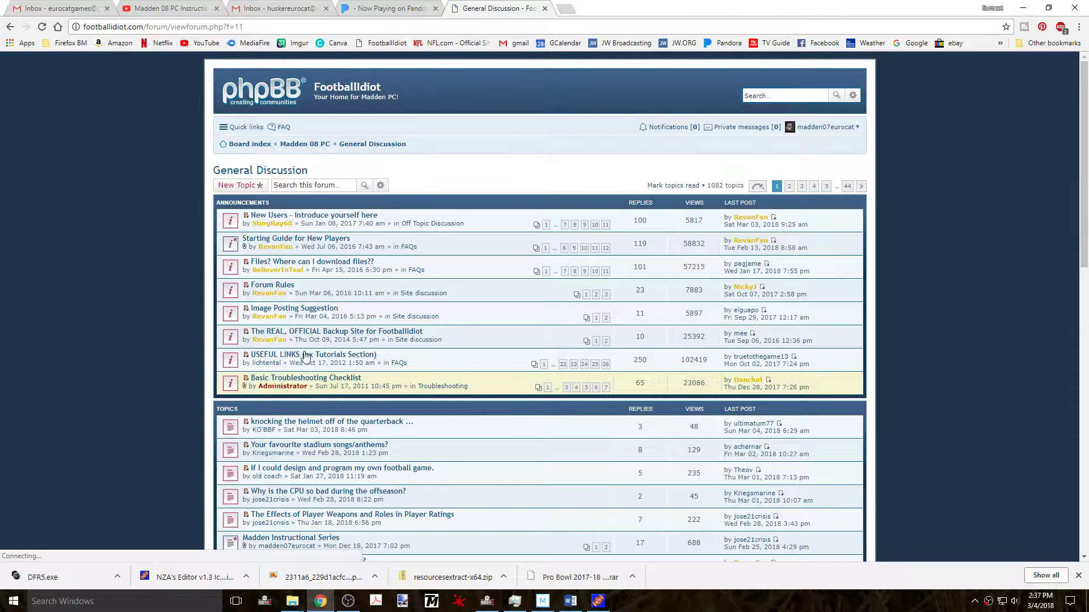
left_click(302, 265)
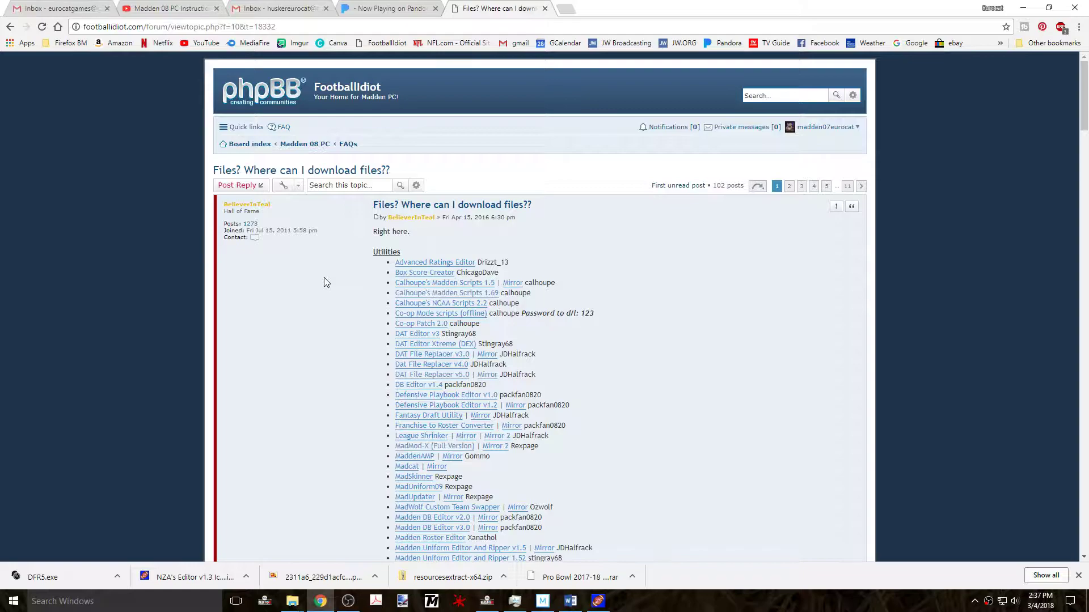
scroll(325, 282, "down", 2)
scroll(327, 282, "down", 1)
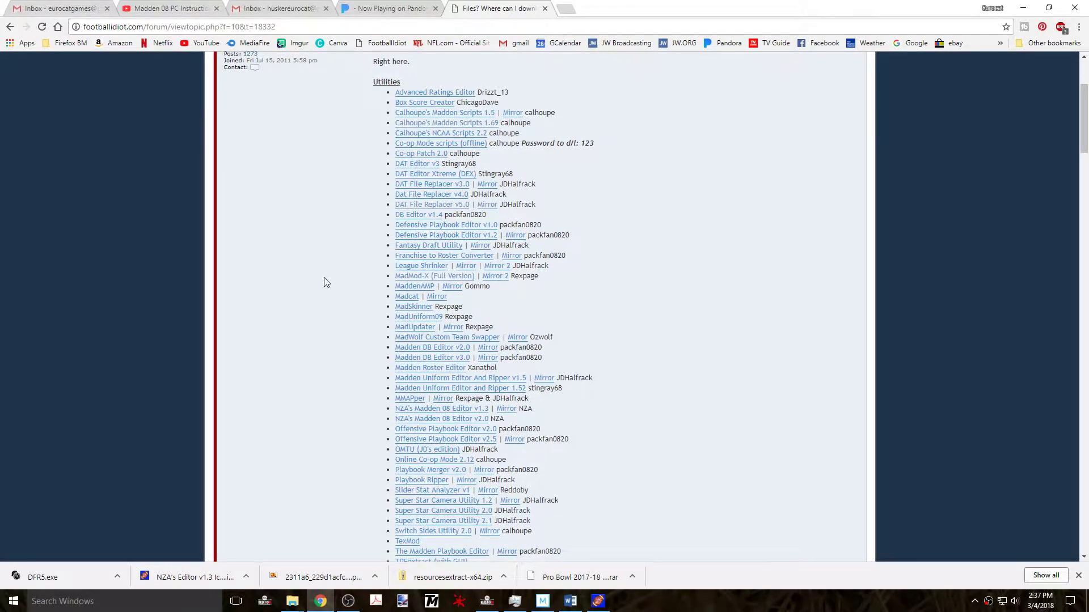
scroll(326, 282, "down", 1)
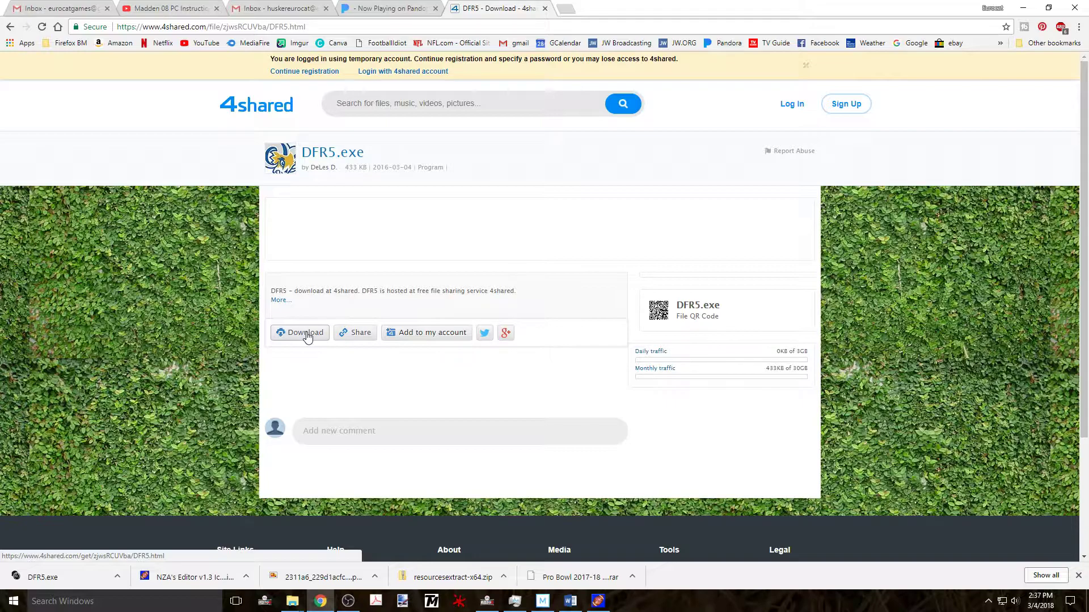
Request the free DFR5.exe download on 4shared, then go back to the forum's download list.
left_click(306, 335)
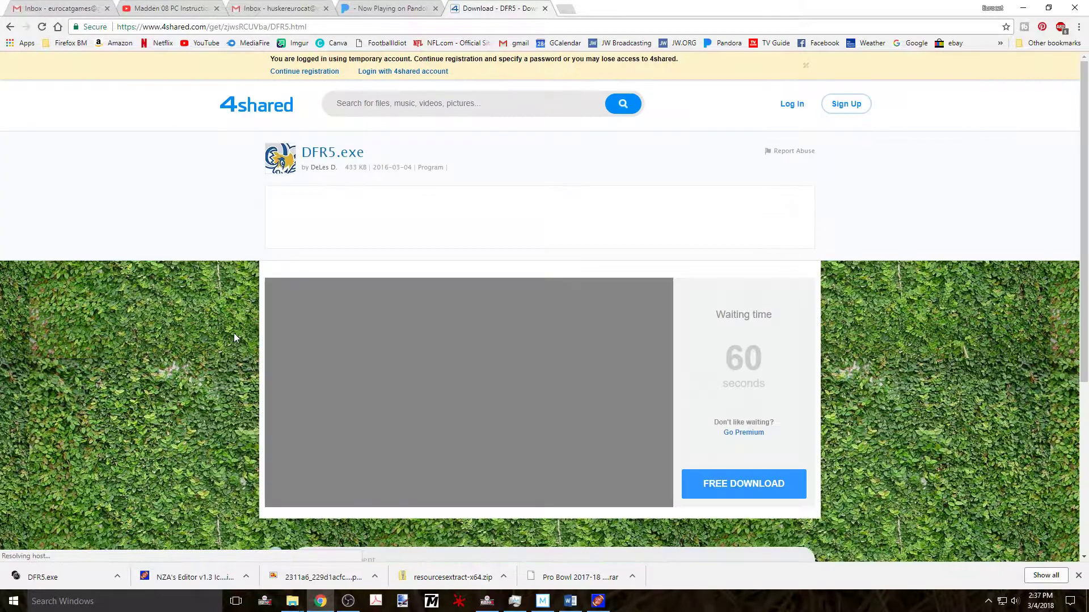
left_click(727, 492)
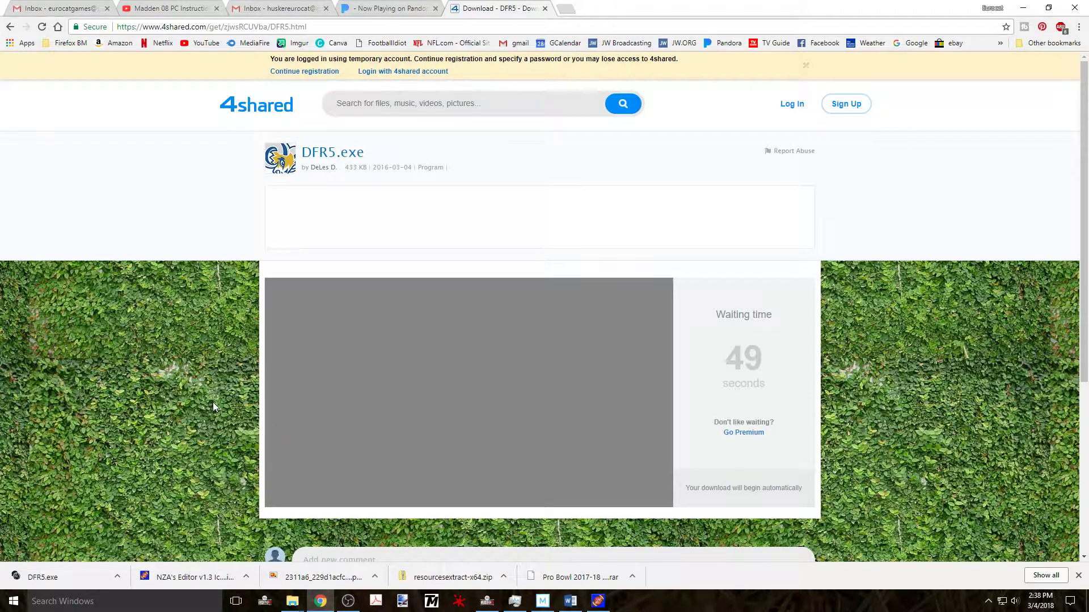
key("alt+Left")
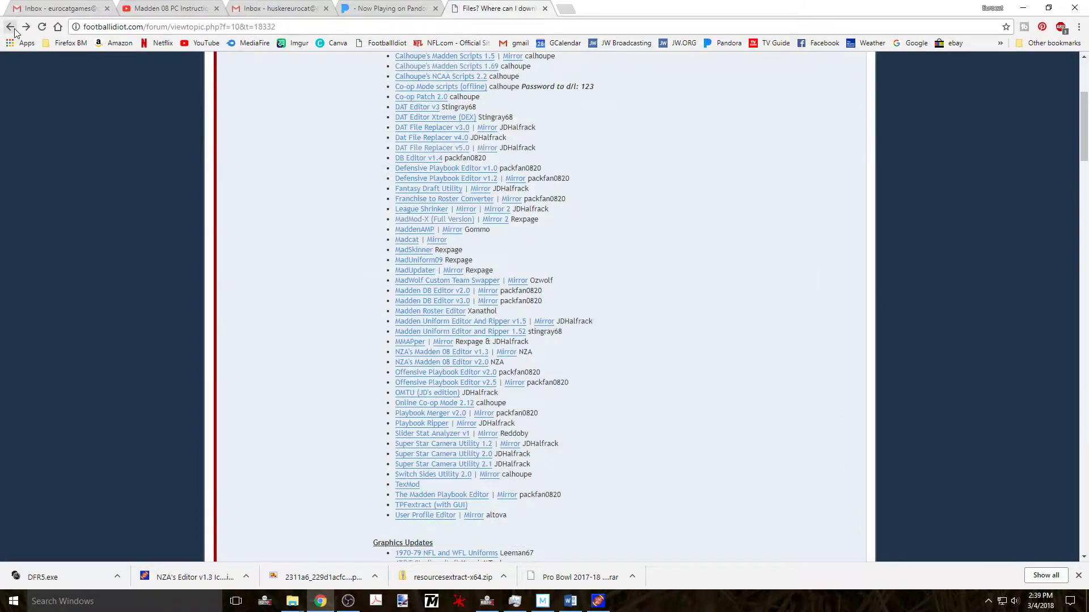
Download DFR5.exe from the MediaFire mirror and save it into the DAT File Info folder.
left_click(486, 149)
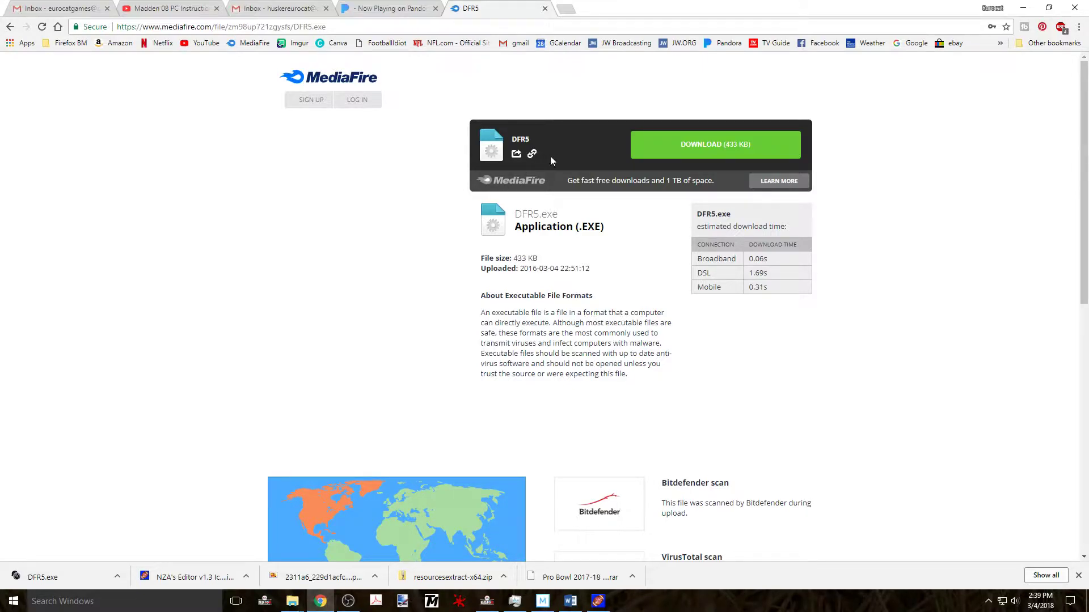
left_click(665, 148)
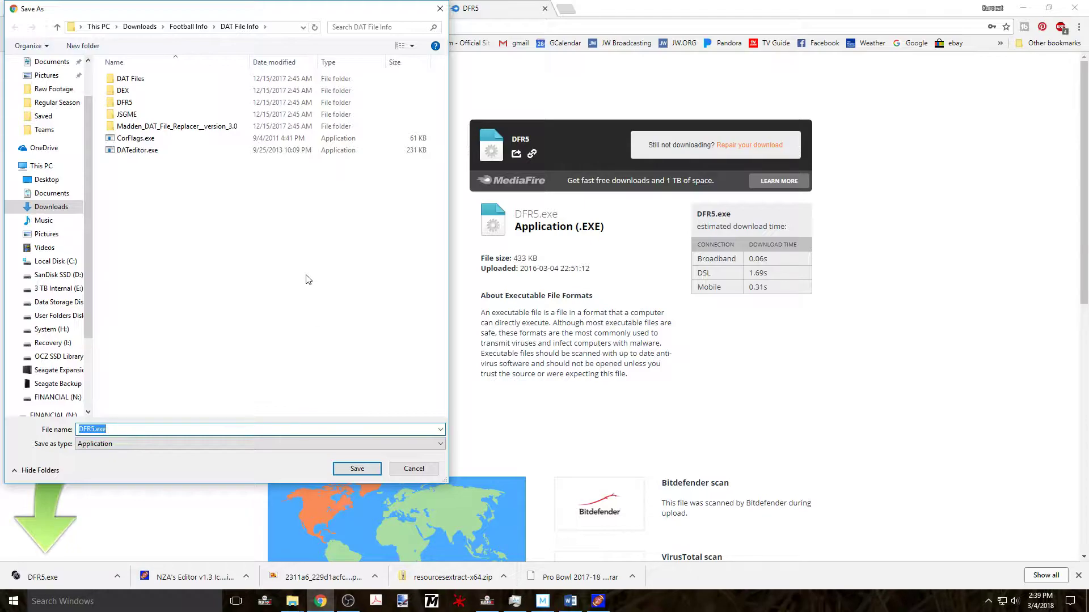
left_click(357, 469)
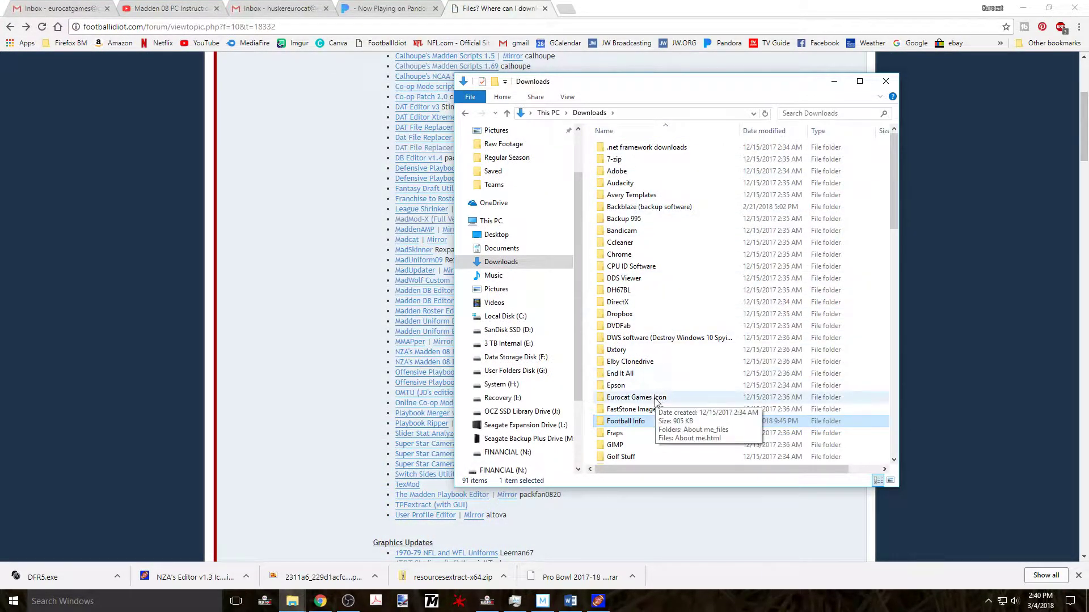
Browse into Football Info > DAT File Info > DFR5 to show DFR5.exe.
double_click(612, 422)
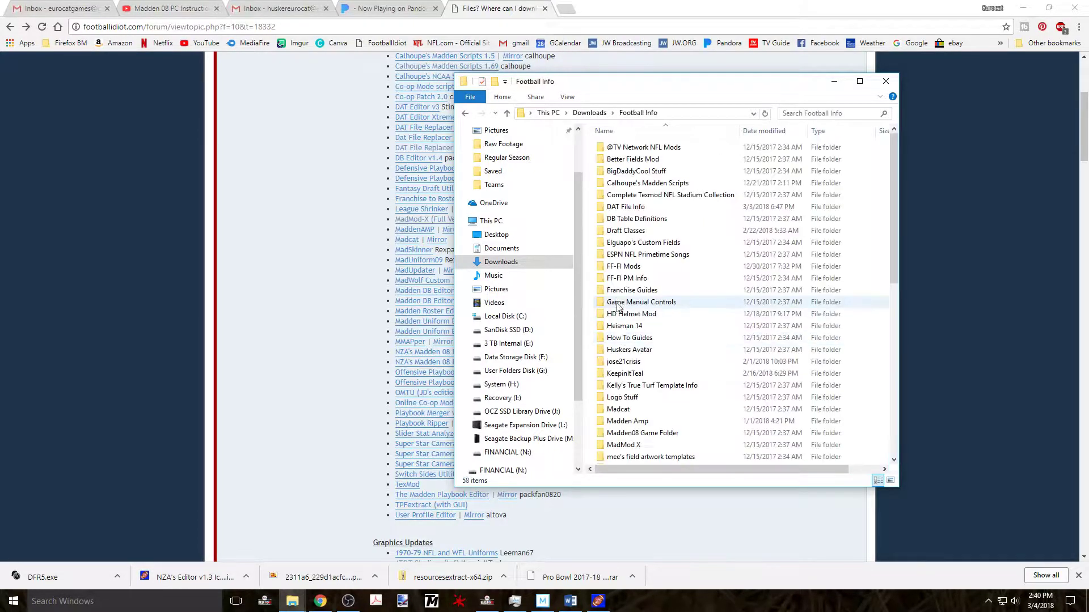
double_click(627, 207)
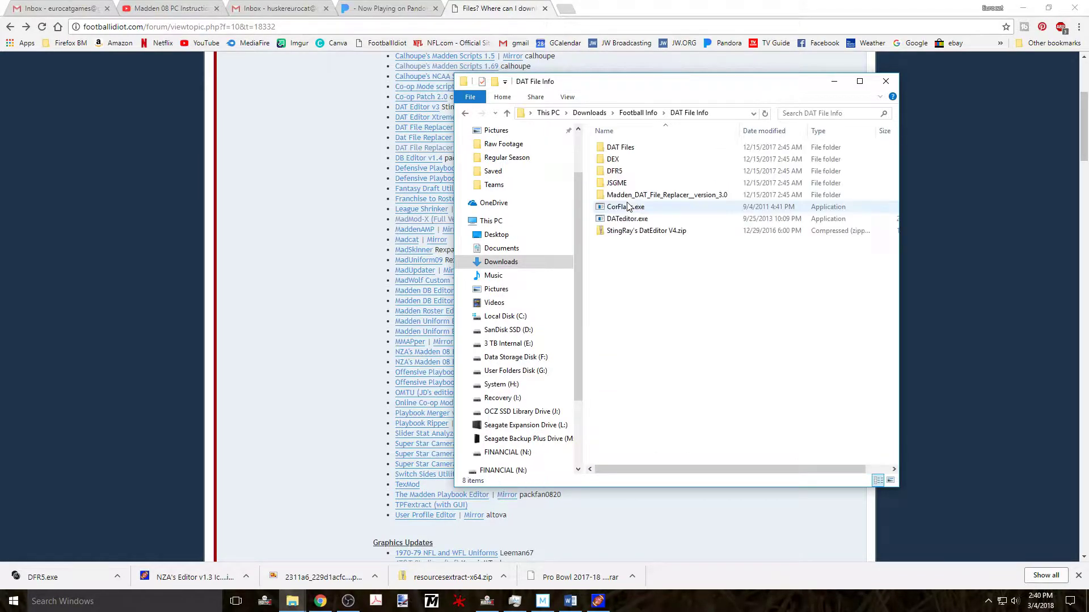
double_click(614, 171)
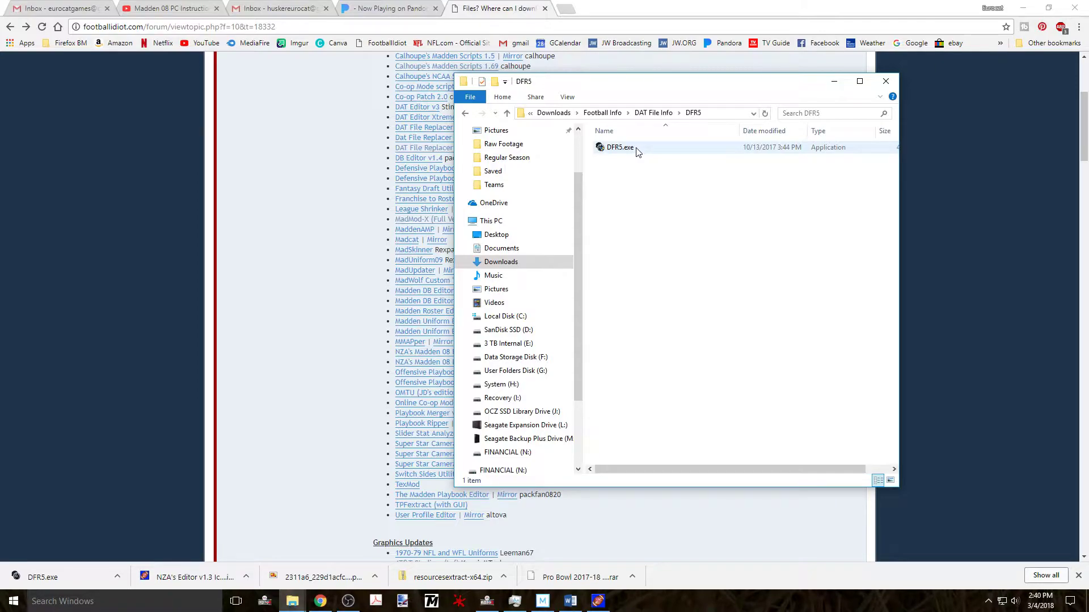
Apply 'Run this program as an administrator' in DFR5.exe's Compatibility properties, then return to the forum.
right_click(636, 152)
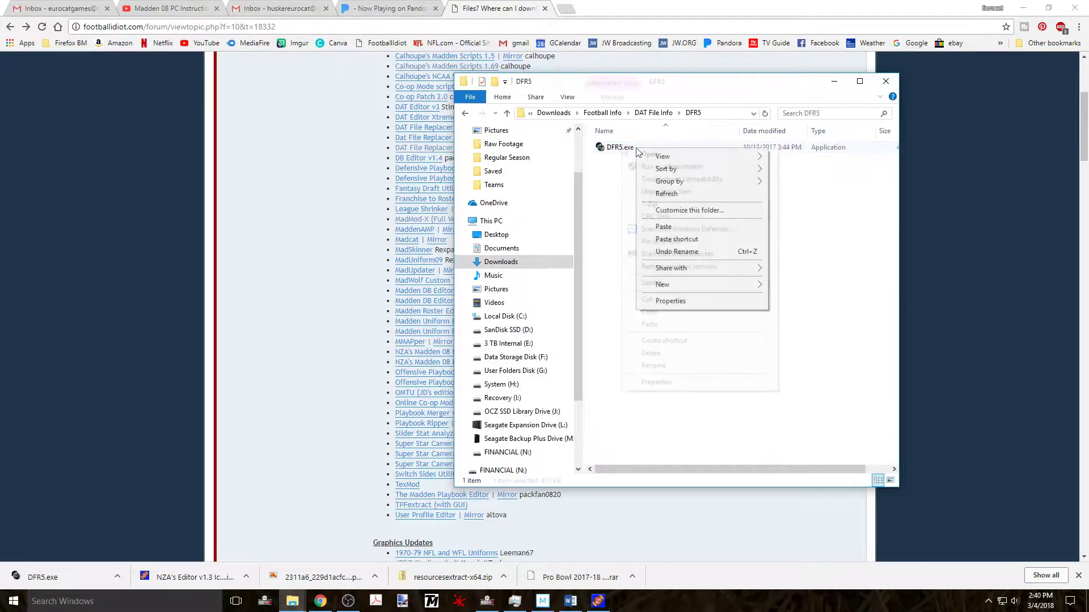
left_click(639, 386)
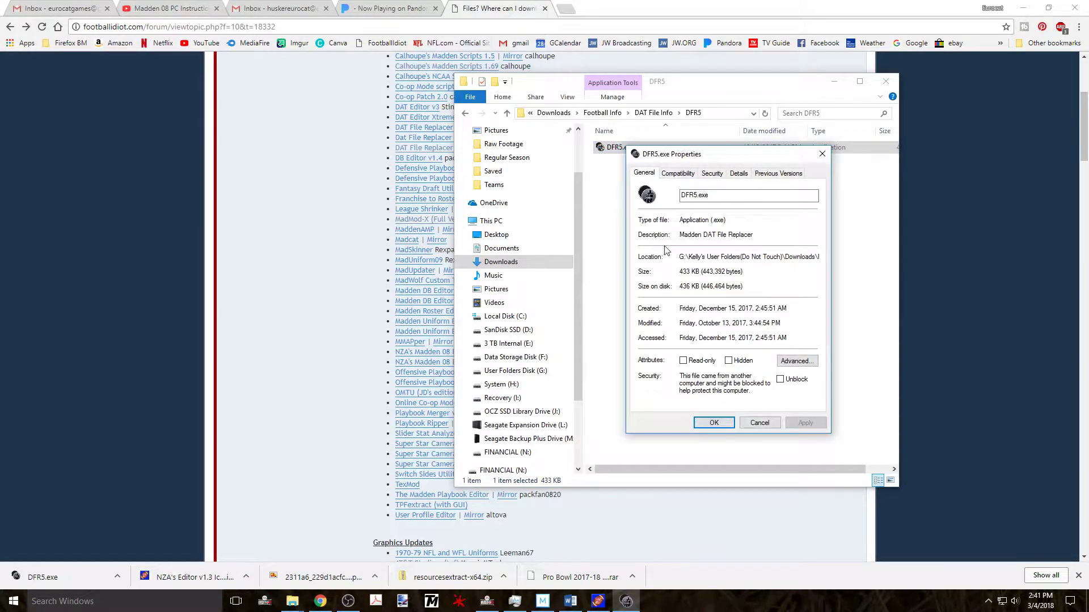
left_click(686, 176)
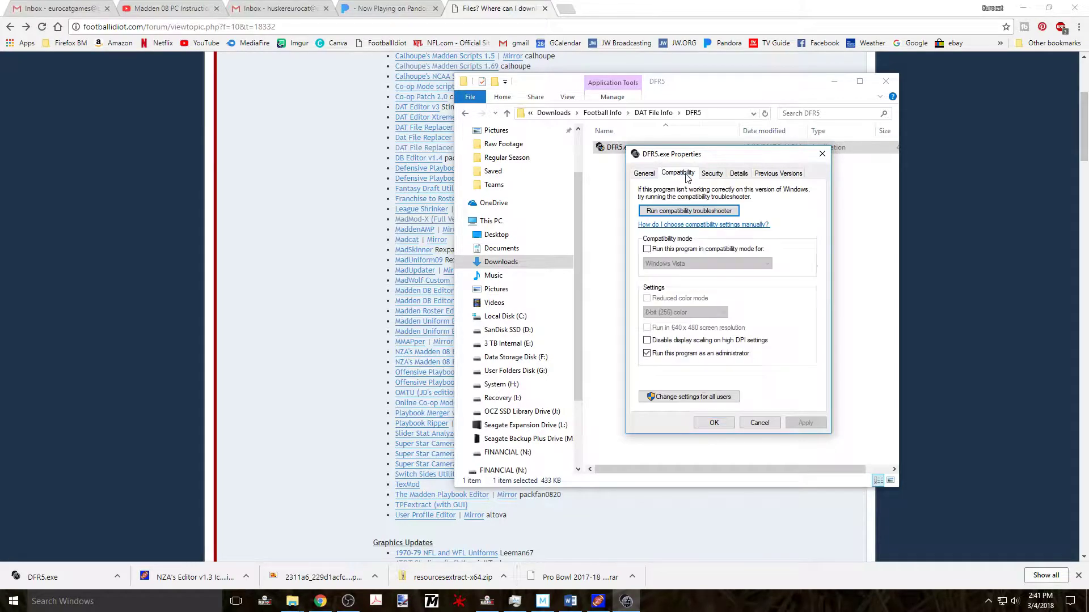
left_click(655, 357)
left_click(651, 357)
left_click(805, 424)
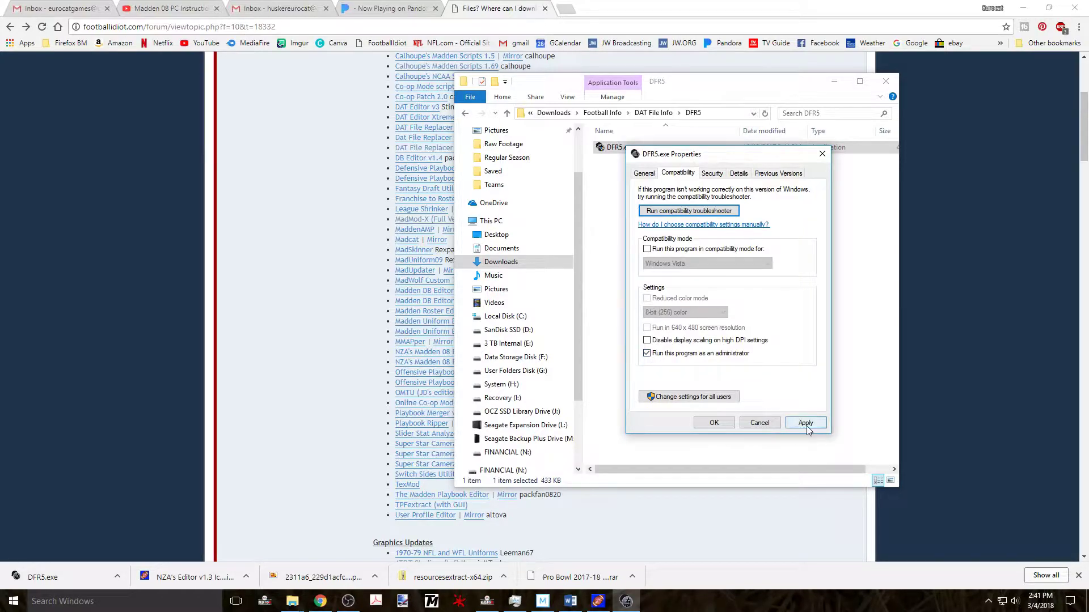
left_click(713, 423)
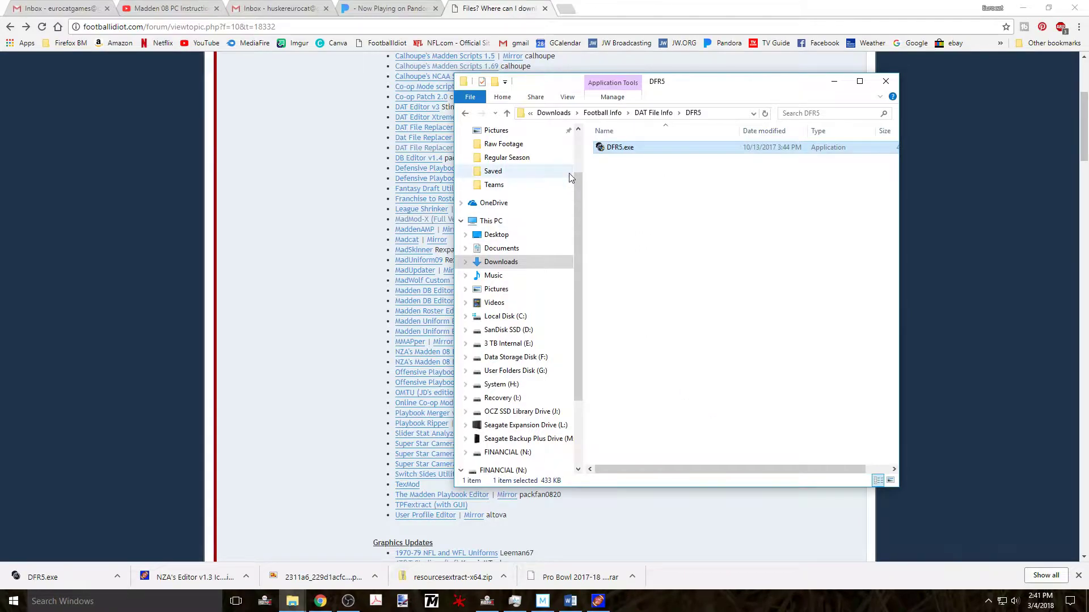
right_click(629, 153)
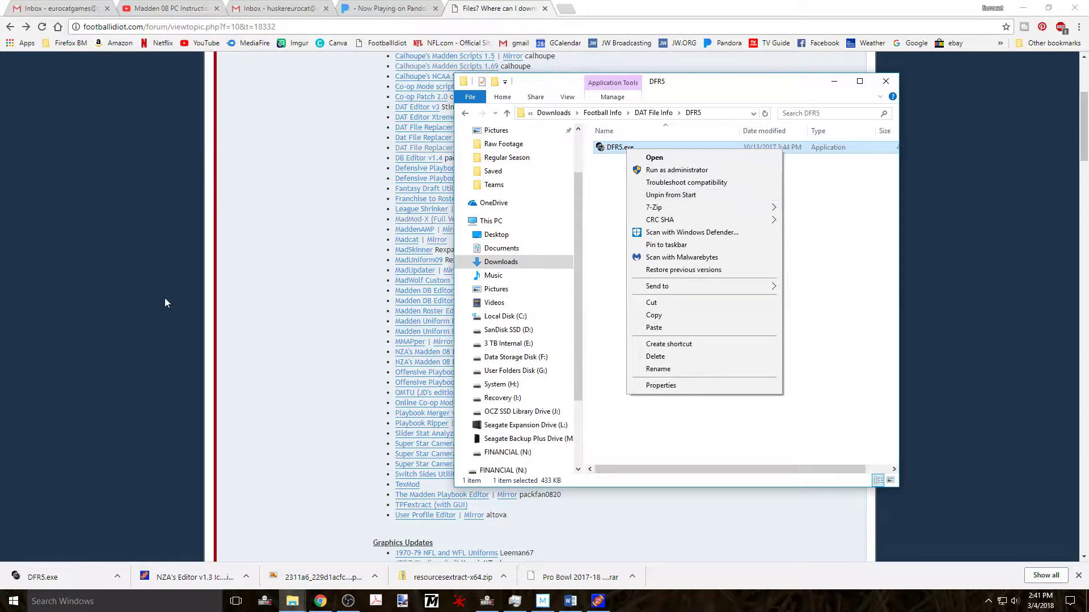
left_click(308, 371)
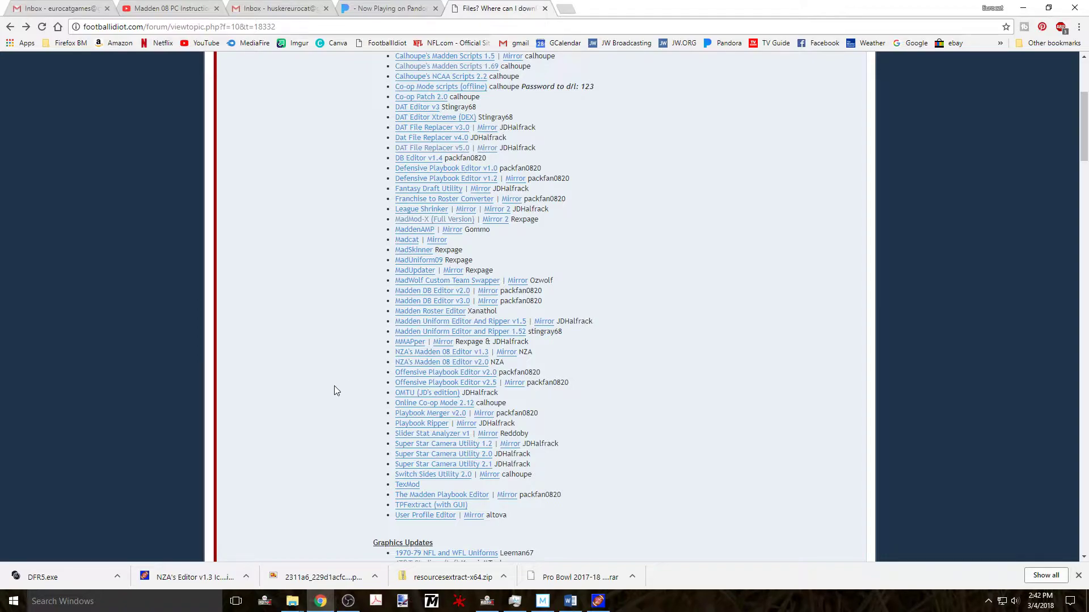
scroll(334, 387, "down", 4)
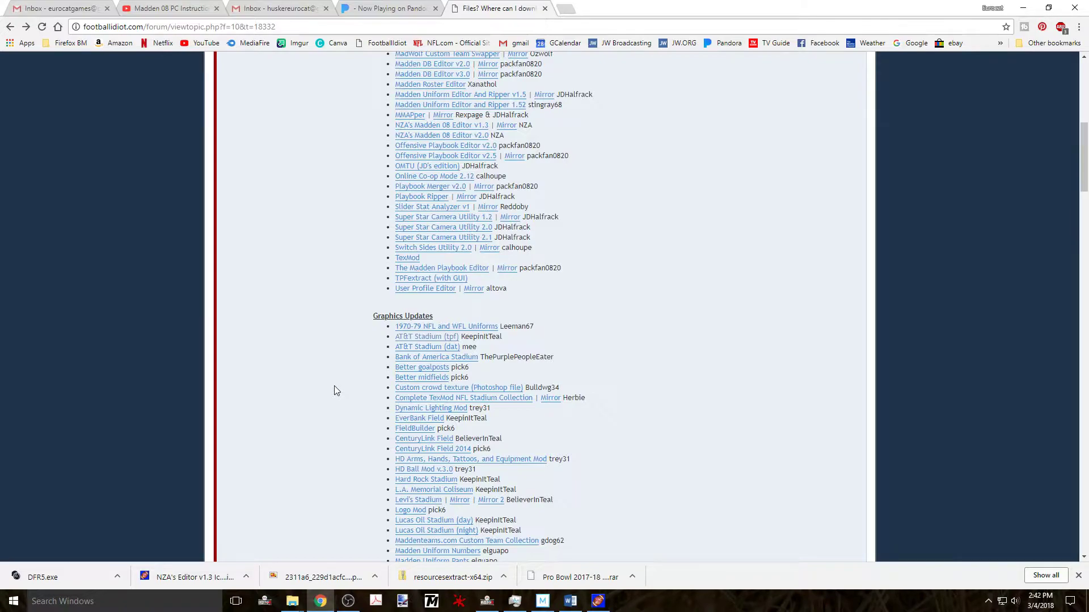
scroll(334, 387, "down", 2)
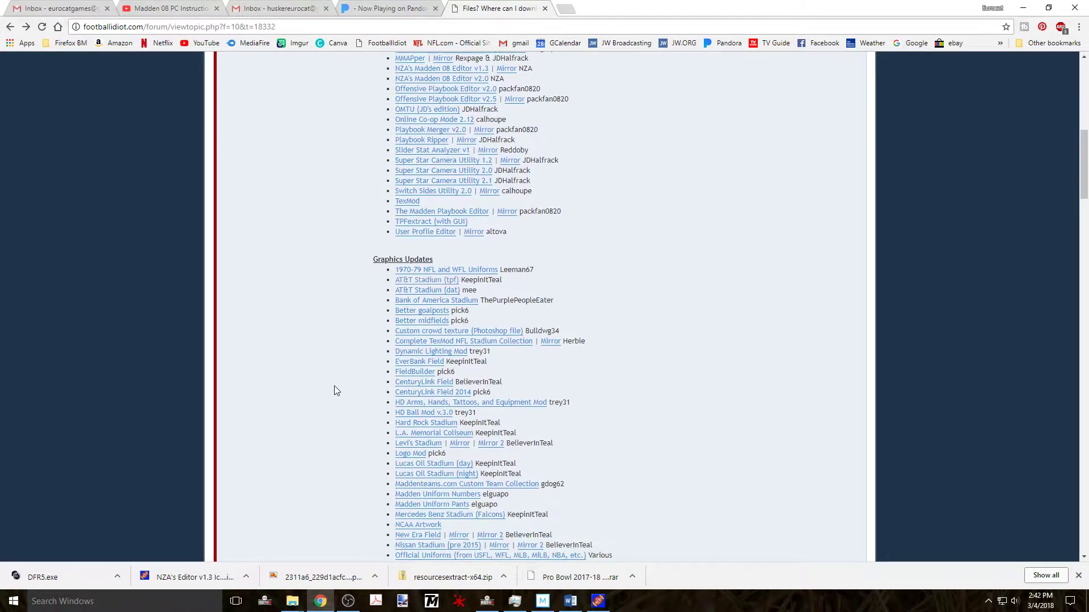
scroll(335, 390, "down", 3)
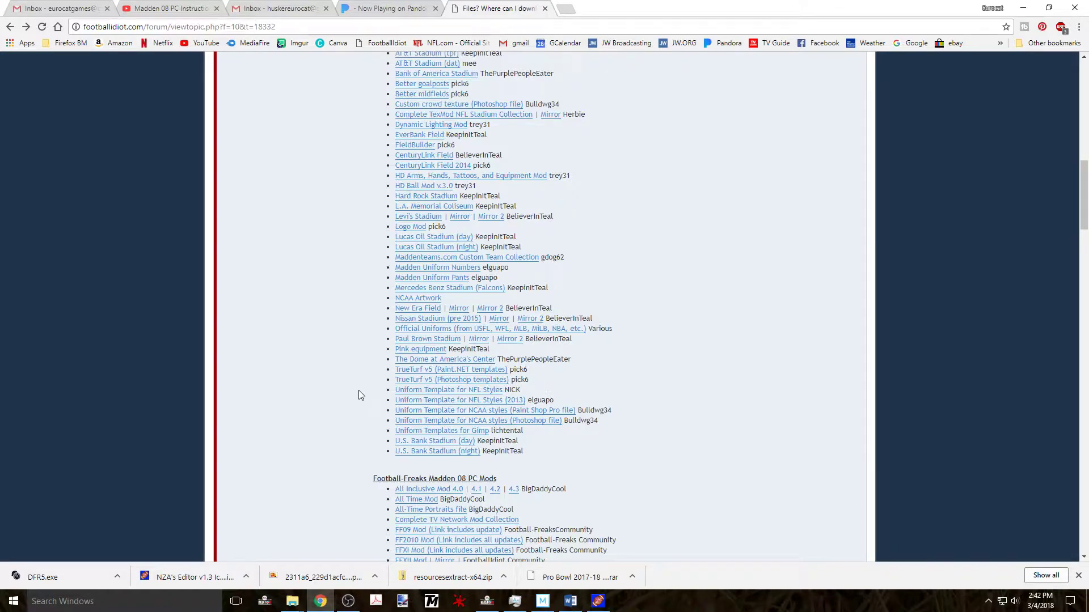
scroll(358, 395, "up", 4)
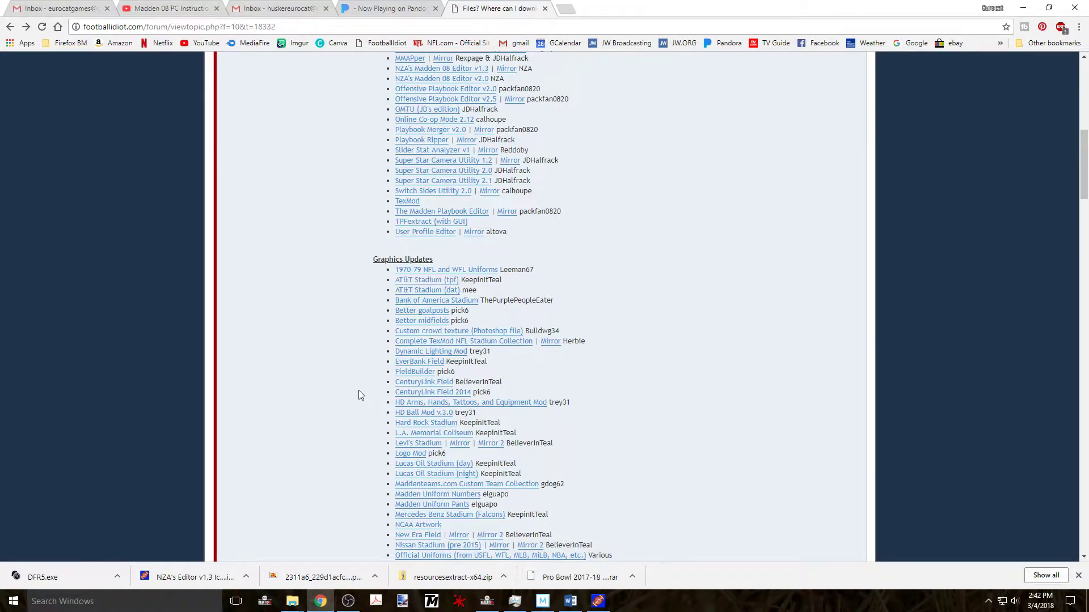
scroll(358, 395, "up", 10)
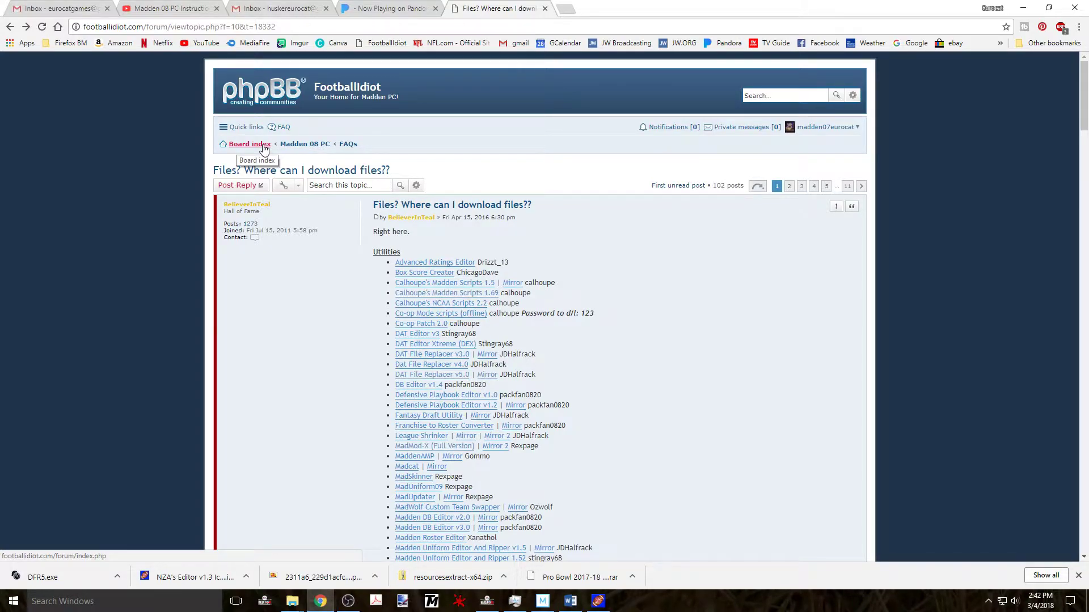
Go from the Board index to the Graphics forum and open the Q's Uniforms topic.
left_click(263, 147)
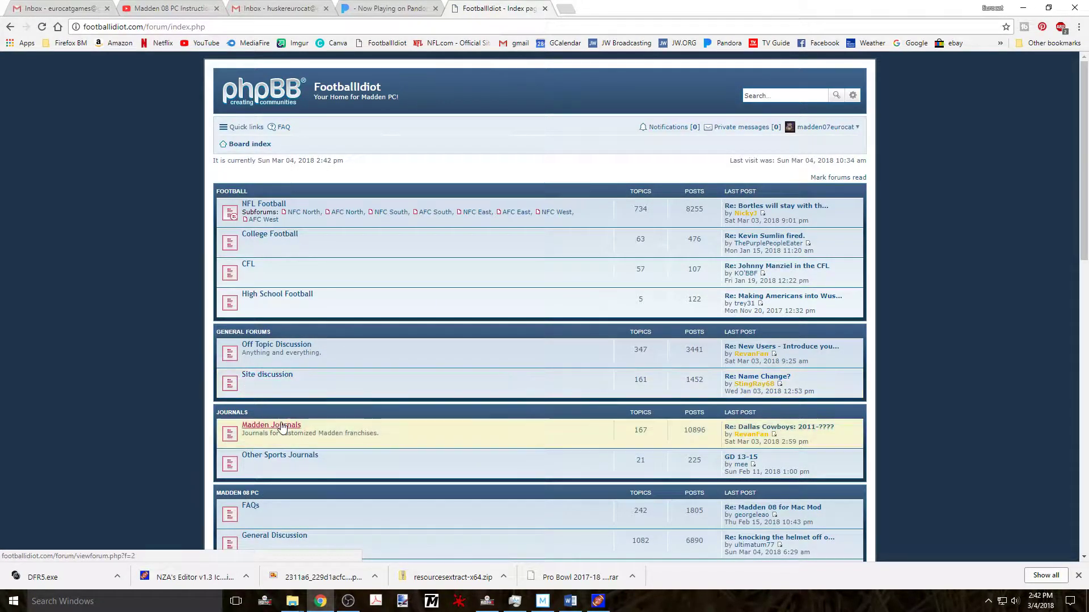
scroll(272, 408, "down", 5)
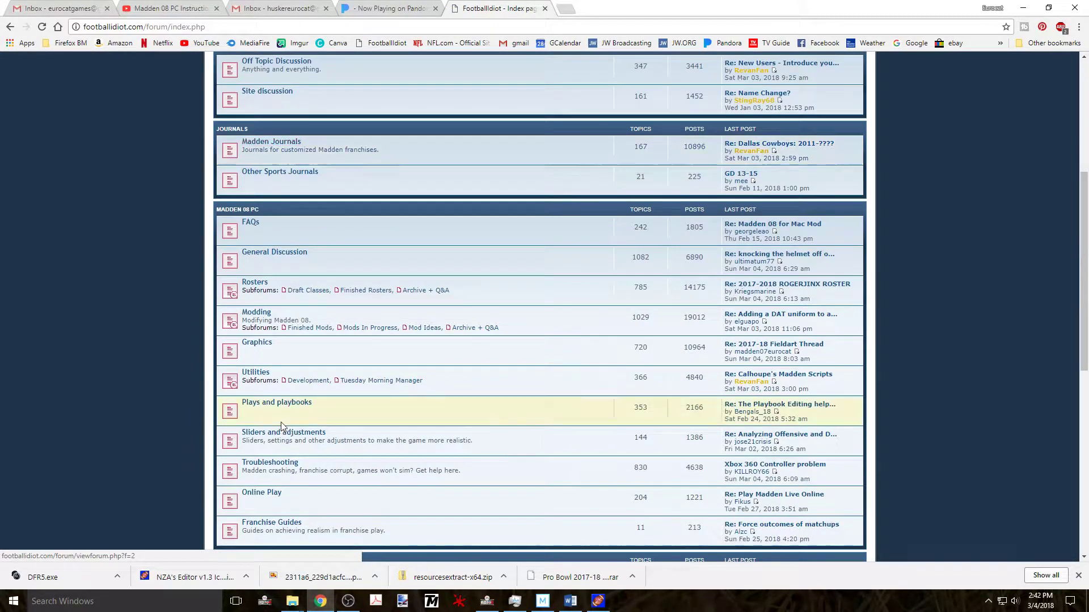
left_click(271, 347)
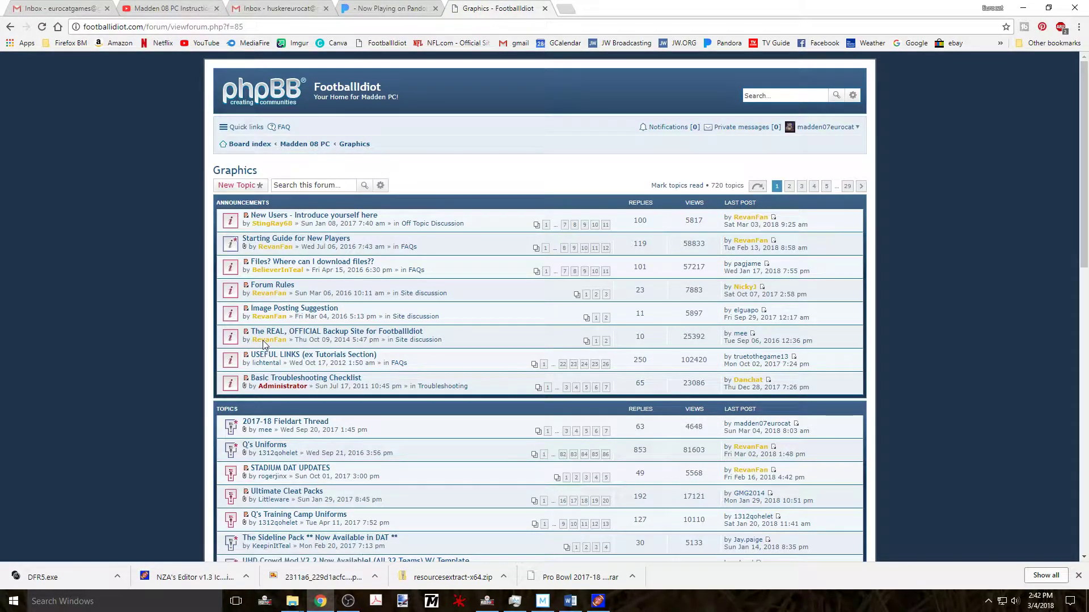
left_click(273, 448)
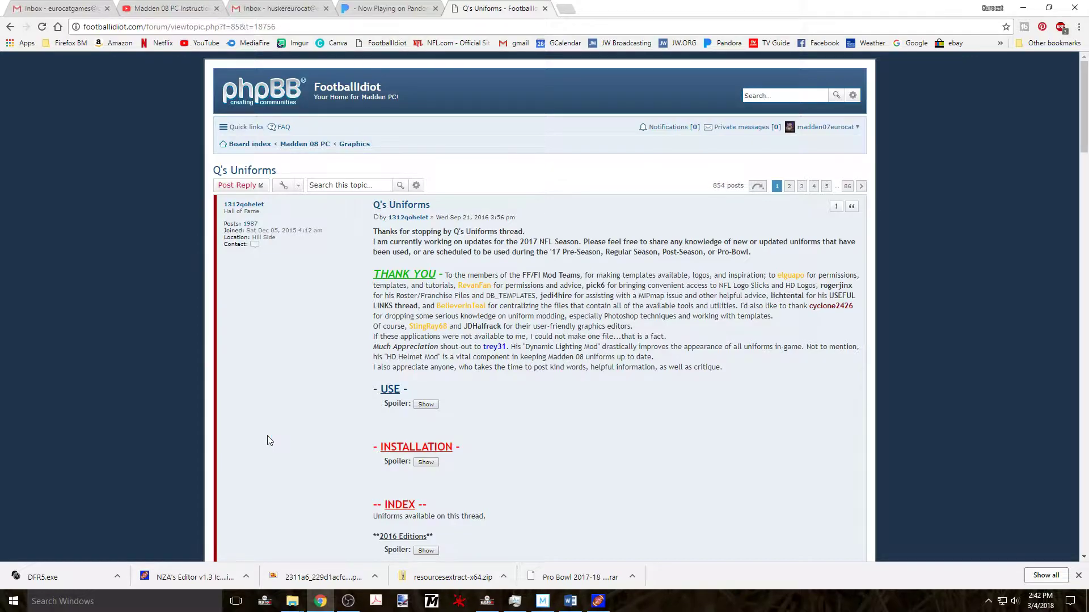
Reveal the hidden USE section and the uniform installation instructions in the first post.
scroll(267, 436, "down", 1)
scroll(269, 441, "down", 2)
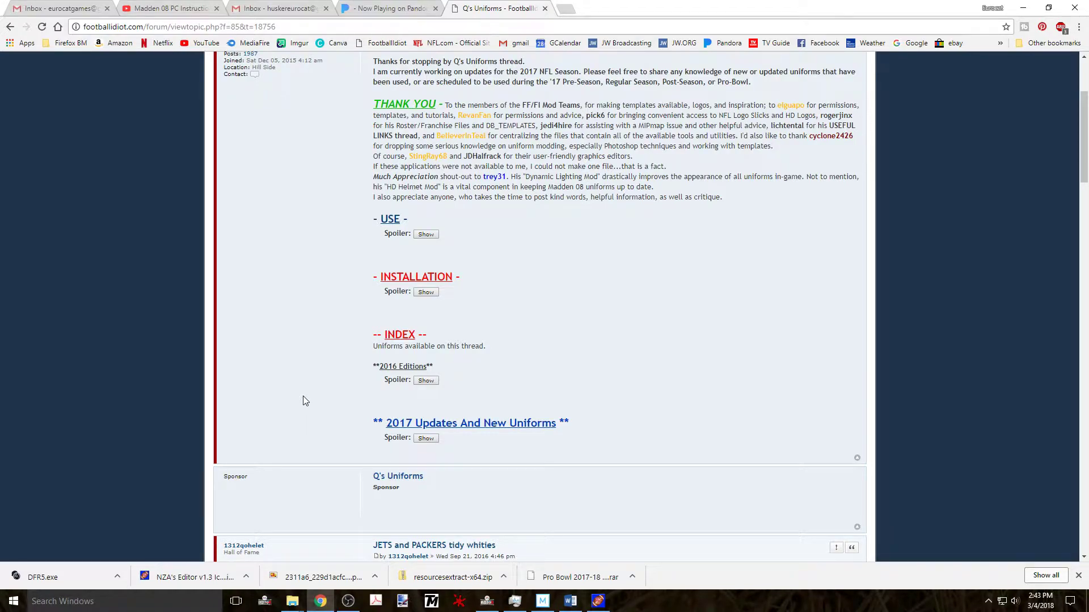
scroll(303, 396, "up", 1)
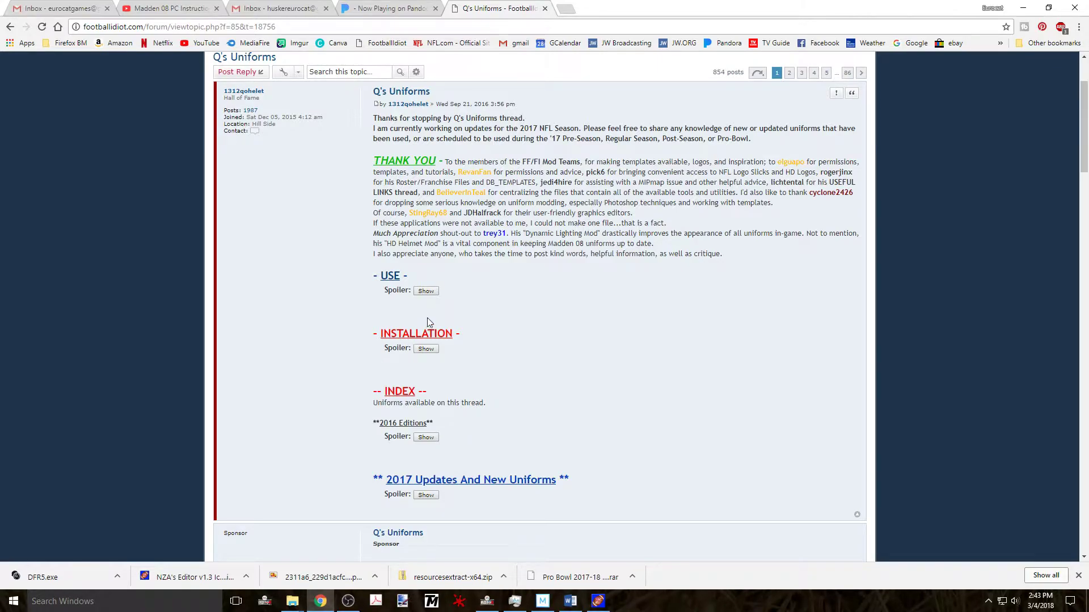
left_click(426, 292)
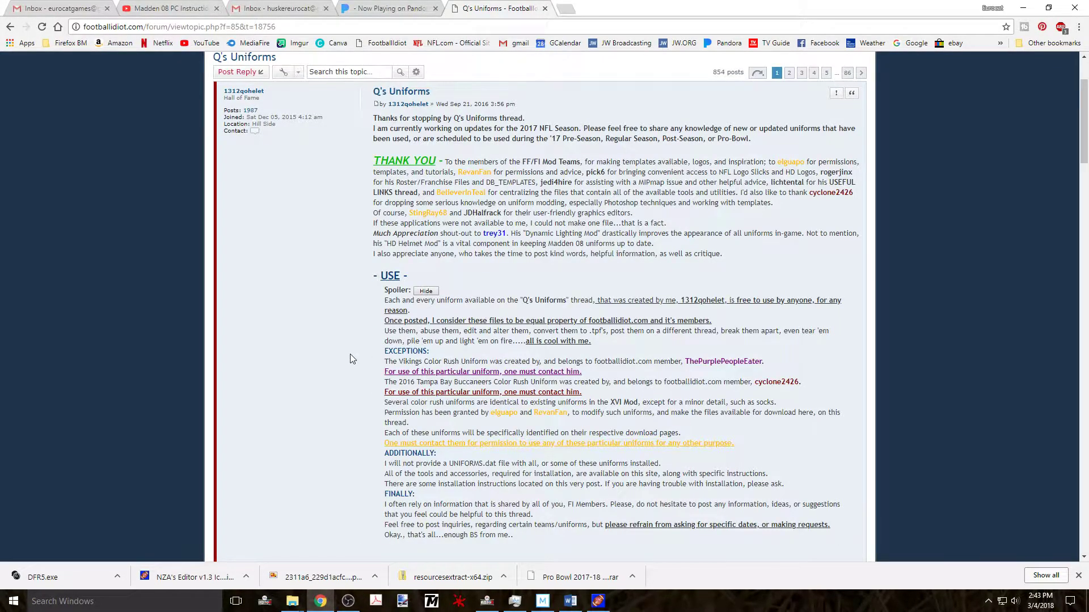
scroll(350, 354, "down", 4)
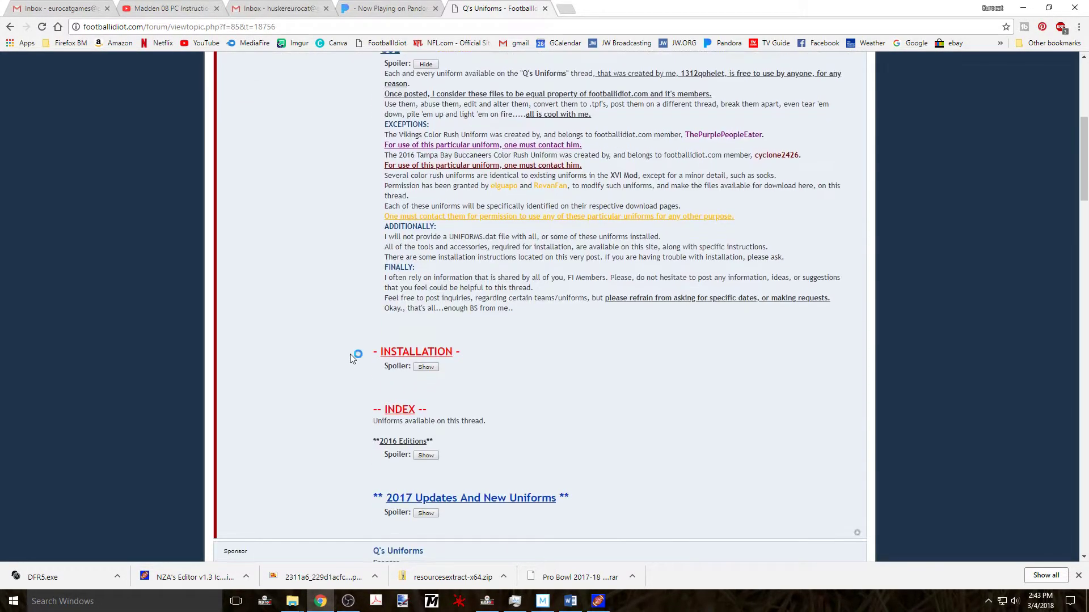
left_click(426, 367)
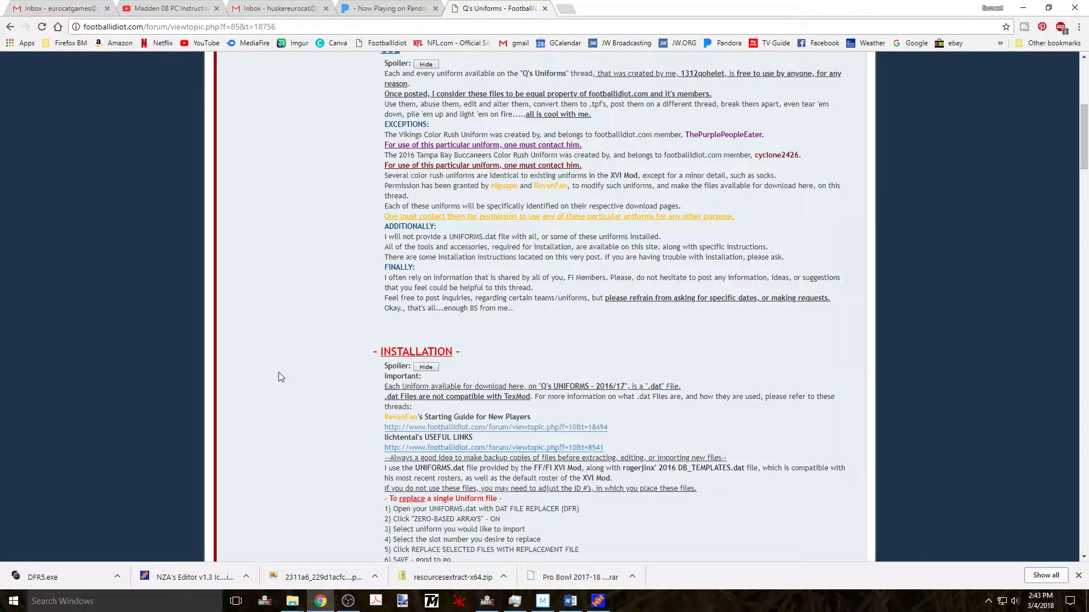
Expand the 2016 Editions uniform index and open the PRO BOWL 2017-18 UNIFORMS download page.
scroll(278, 372, "down", 3)
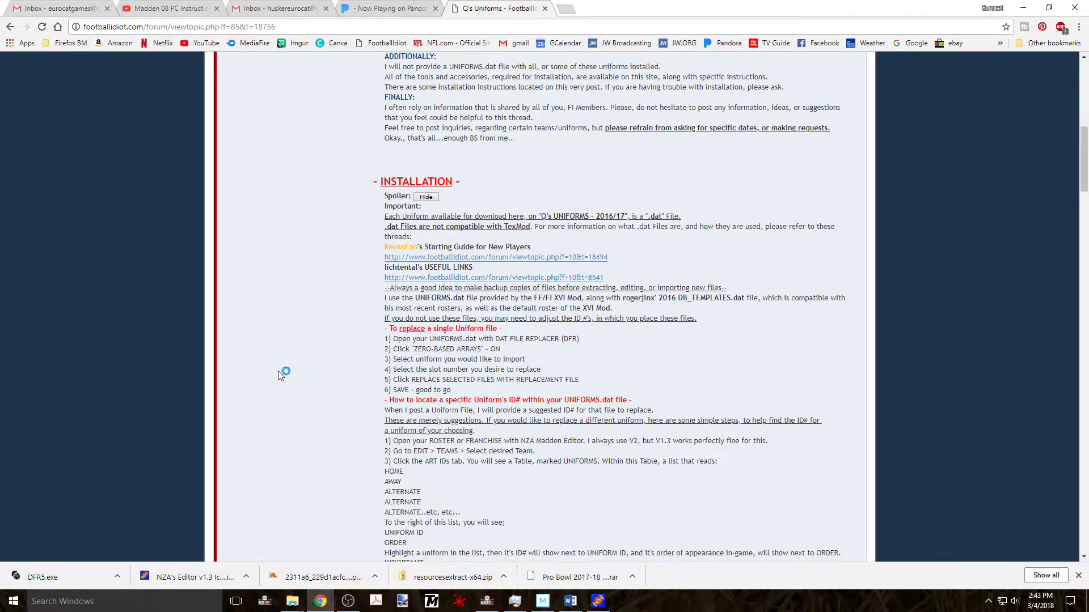
scroll(278, 372, "down", 6)
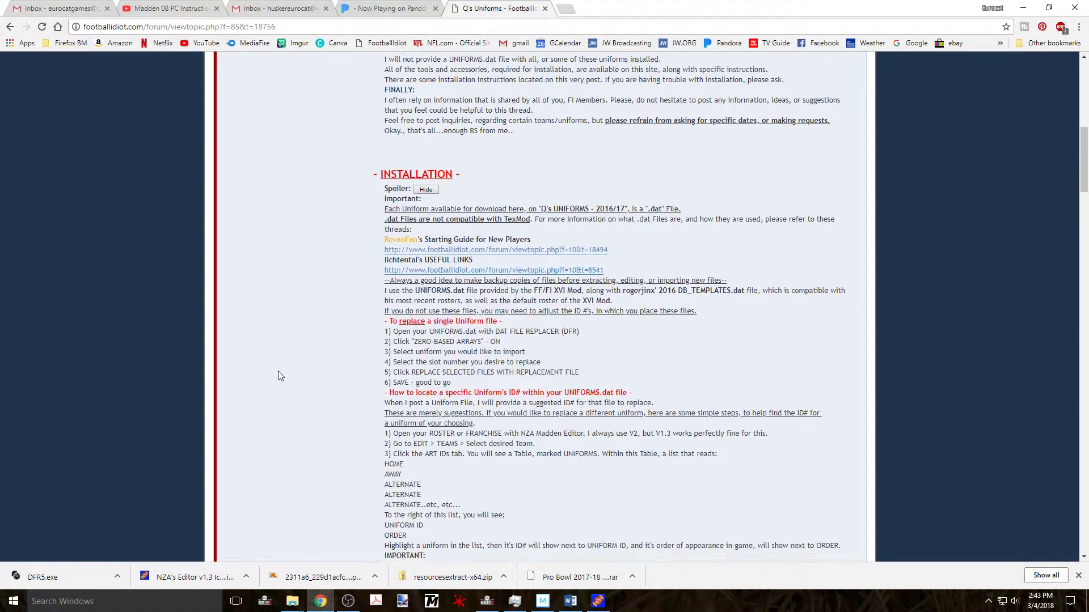
scroll(278, 372, "down", 6)
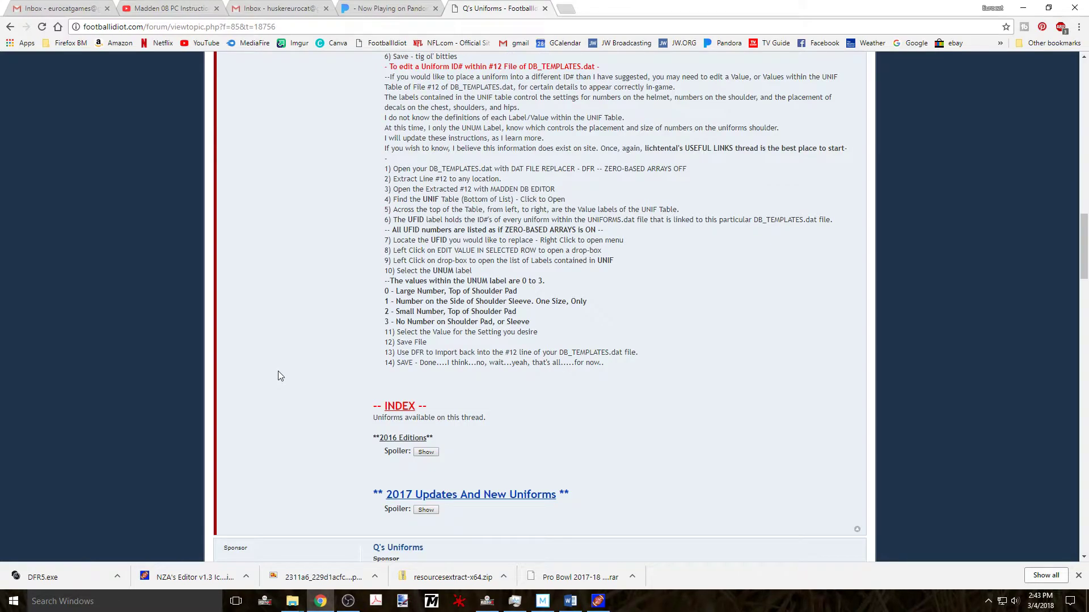
left_click(420, 453)
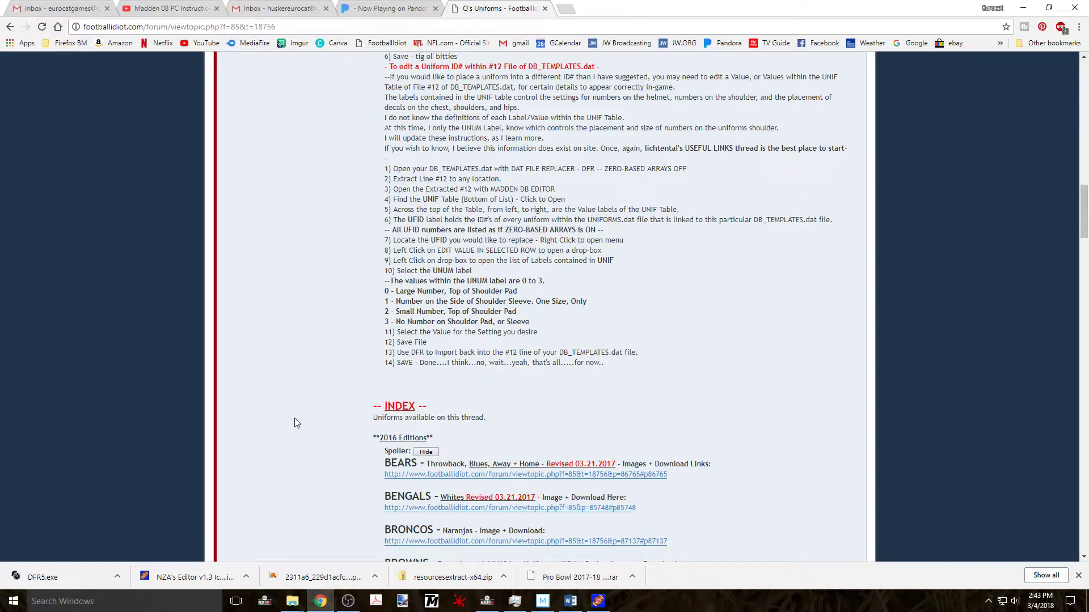
scroll(294, 418, "down", 4)
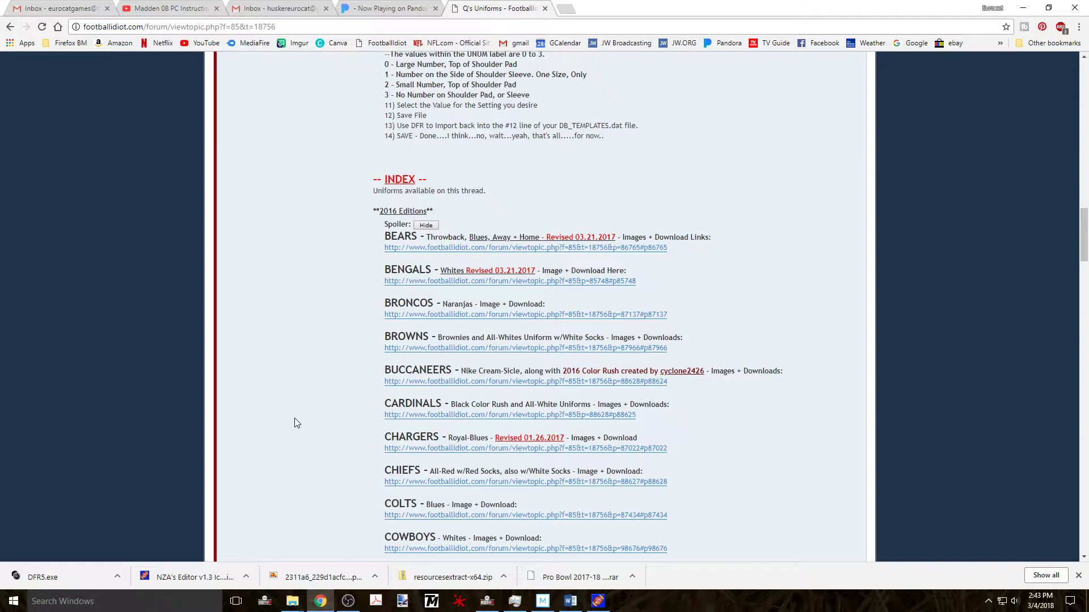
scroll(294, 417, "down", 6)
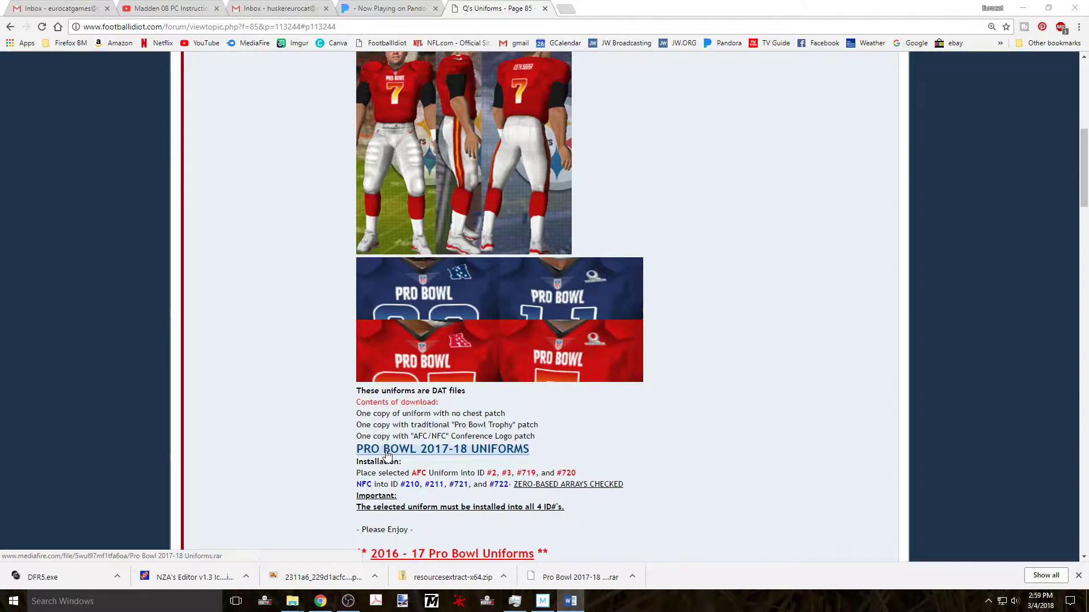
left_click(377, 450)
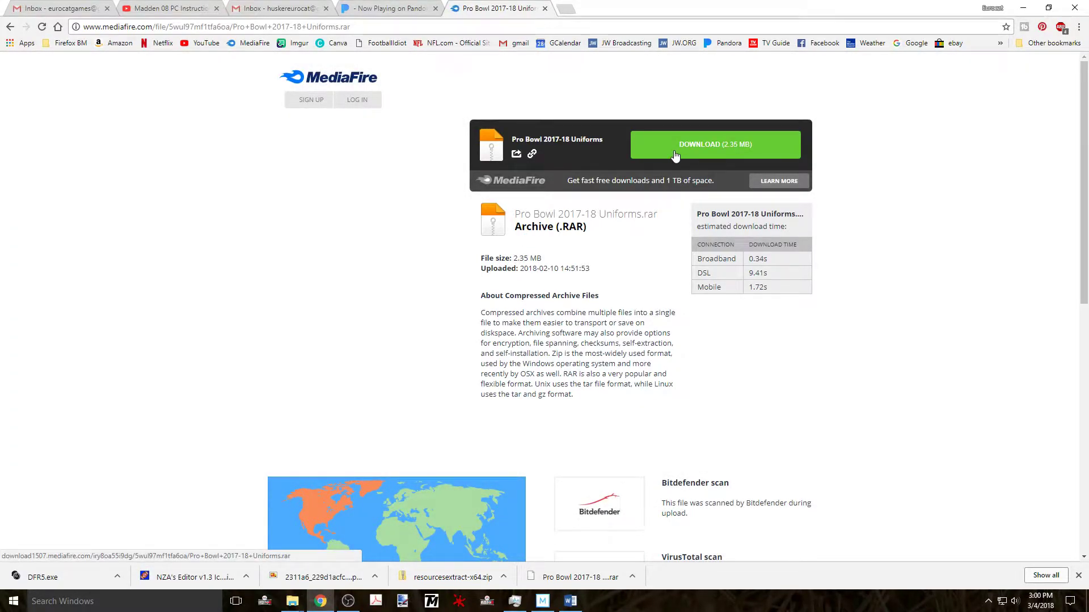
Download Pro Bowl 2017-18 Uniforms.rar from MediaFire into the Football Info folder.
left_click(675, 145)
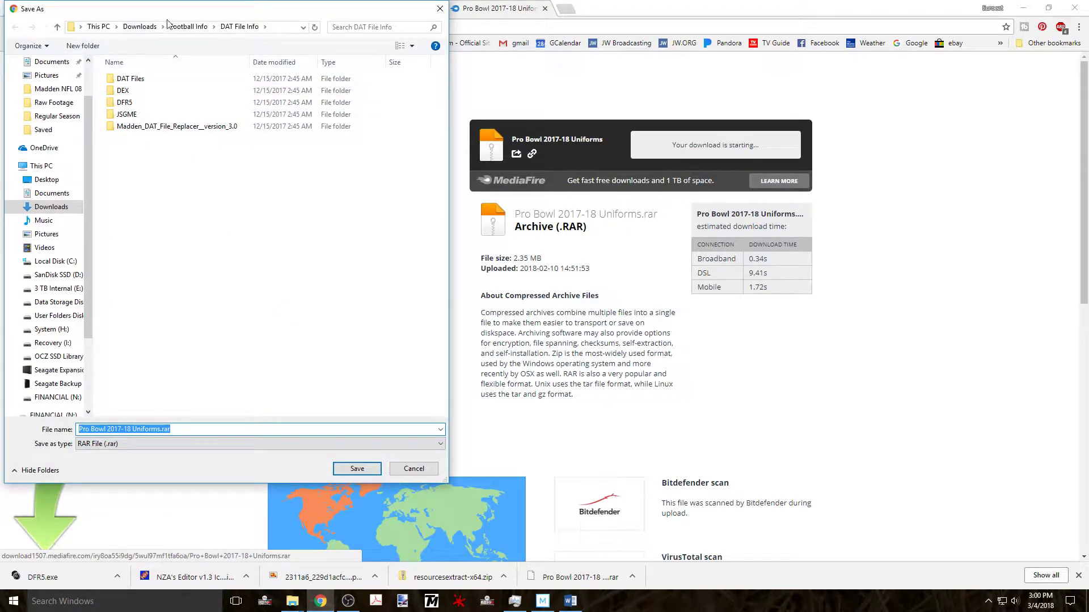
left_click(187, 28)
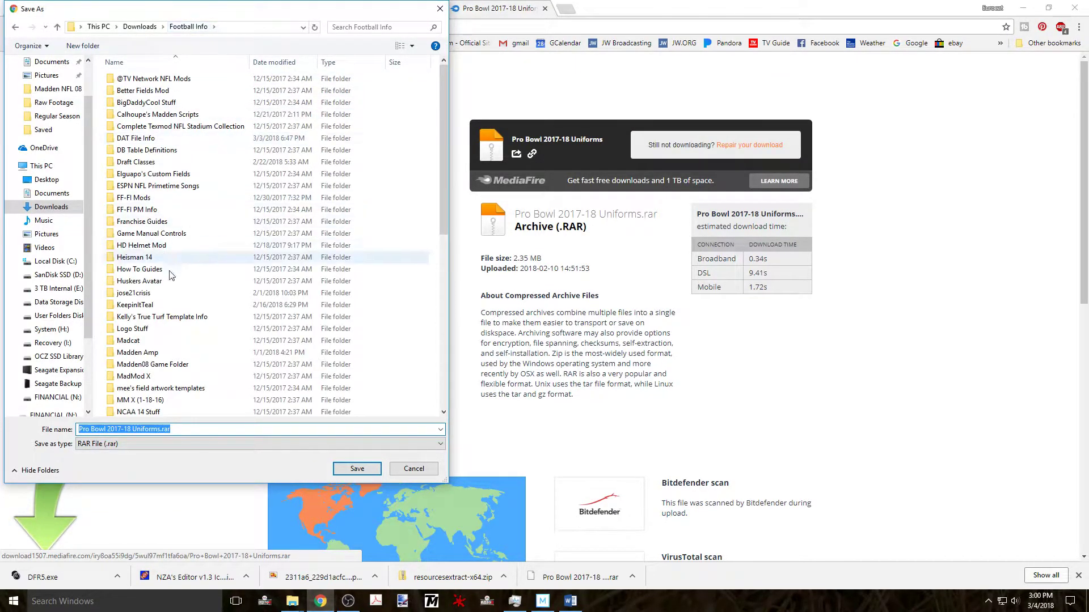
scroll(174, 295, "down", 8)
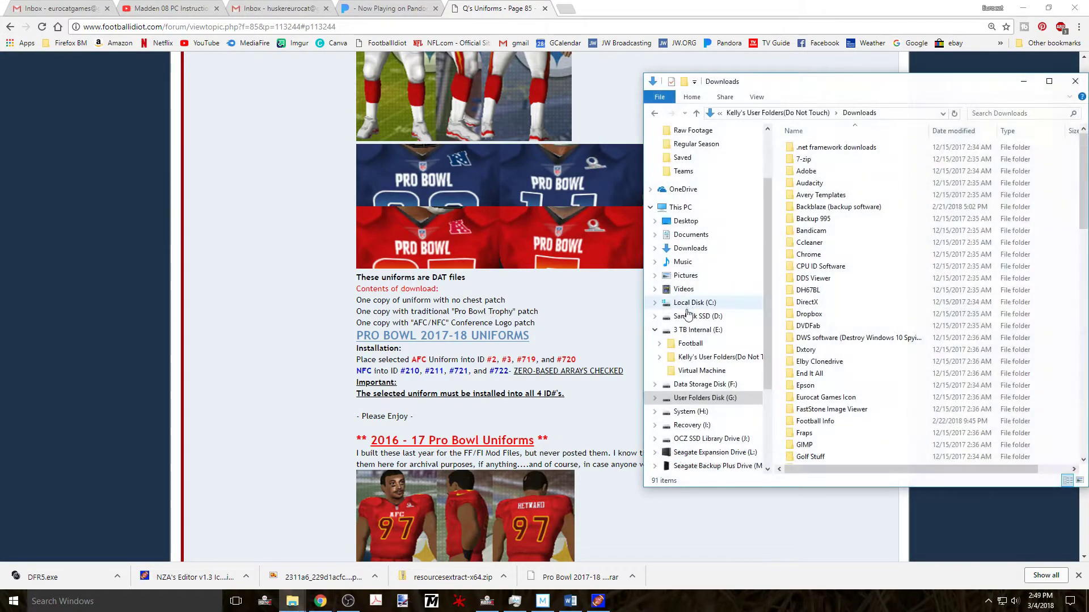
In Documents > Madden NFL 08, copy the UNIFORMS.dat file.
left_click(678, 236)
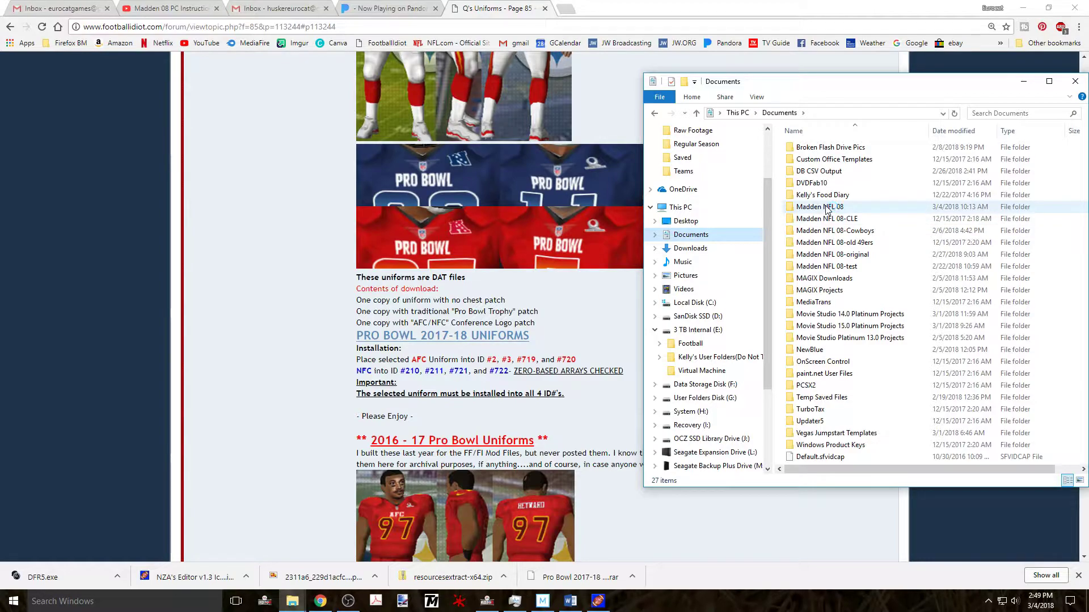
double_click(824, 207)
scroll(820, 340, "down", 7)
left_click(814, 435)
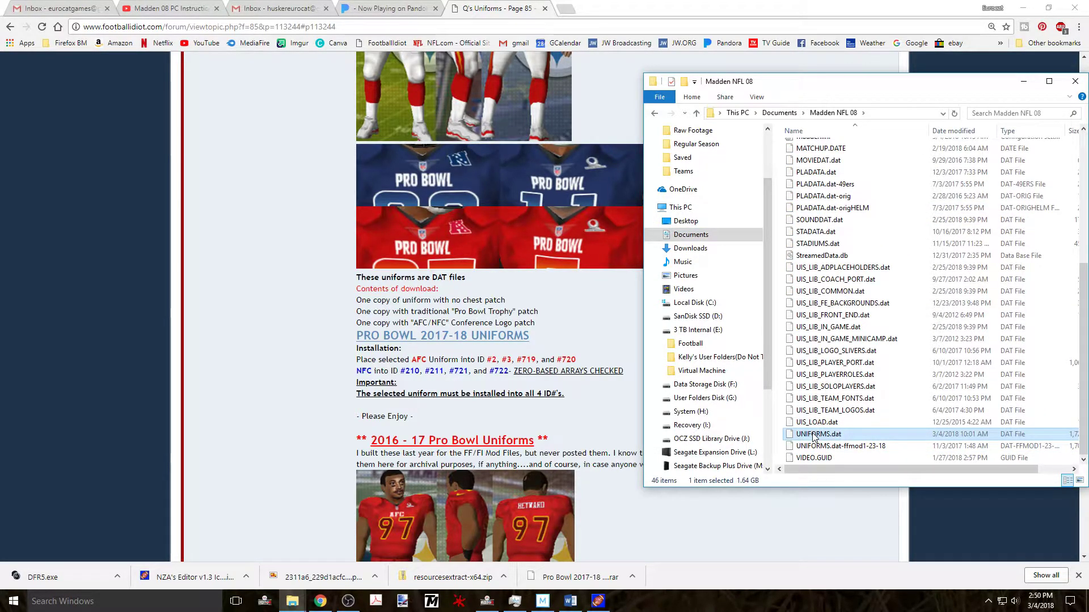
right_click(814, 436)
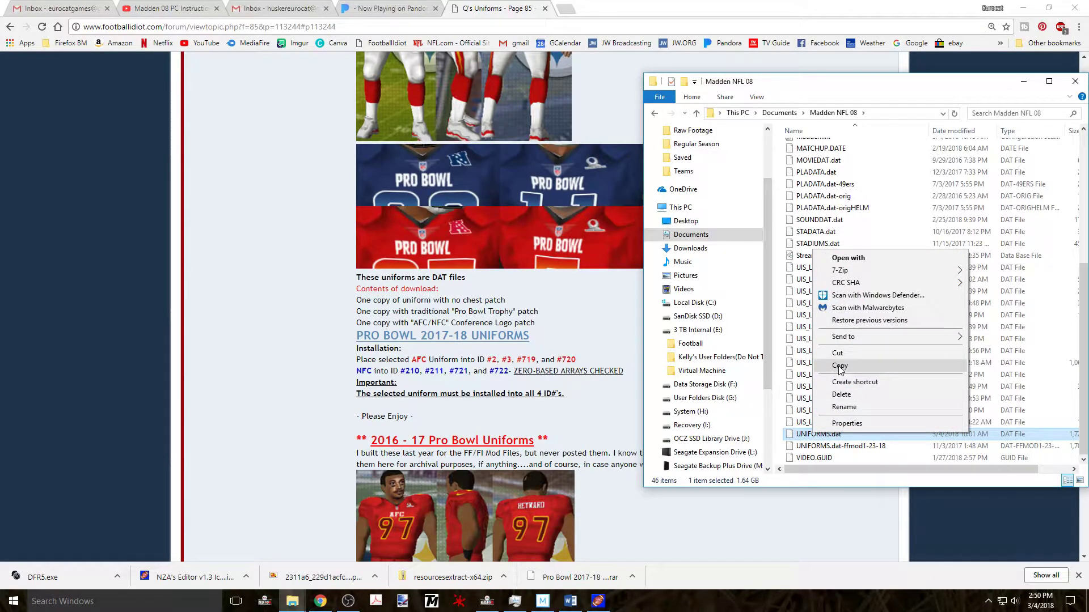
left_click(840, 367)
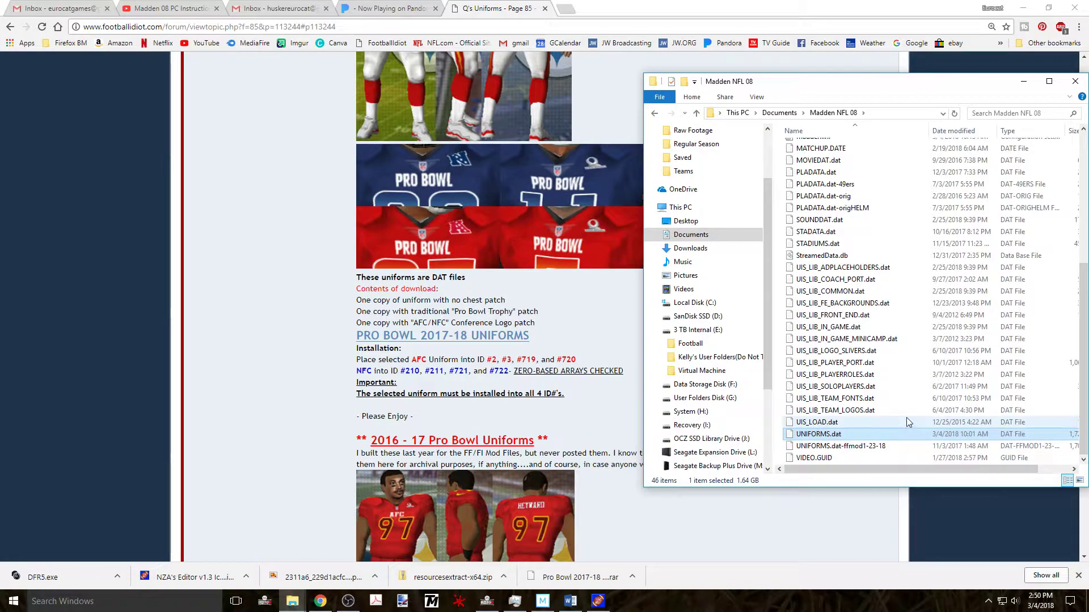
Paste the duplicate and rename it UNIFORMS.dat-copy, accepting the extension change.
right_click(907, 422)
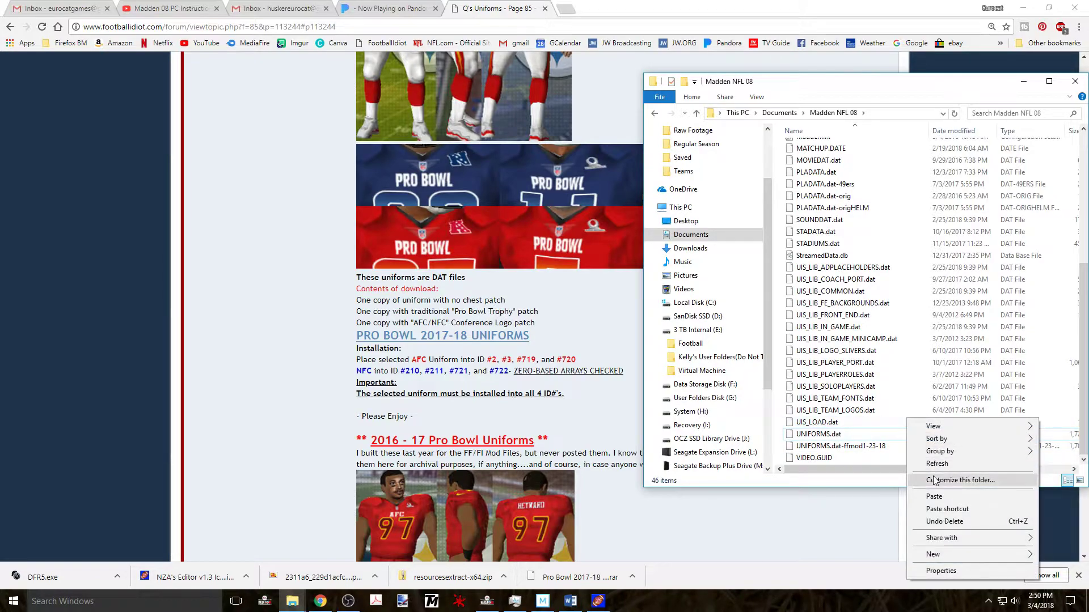
left_click(934, 496)
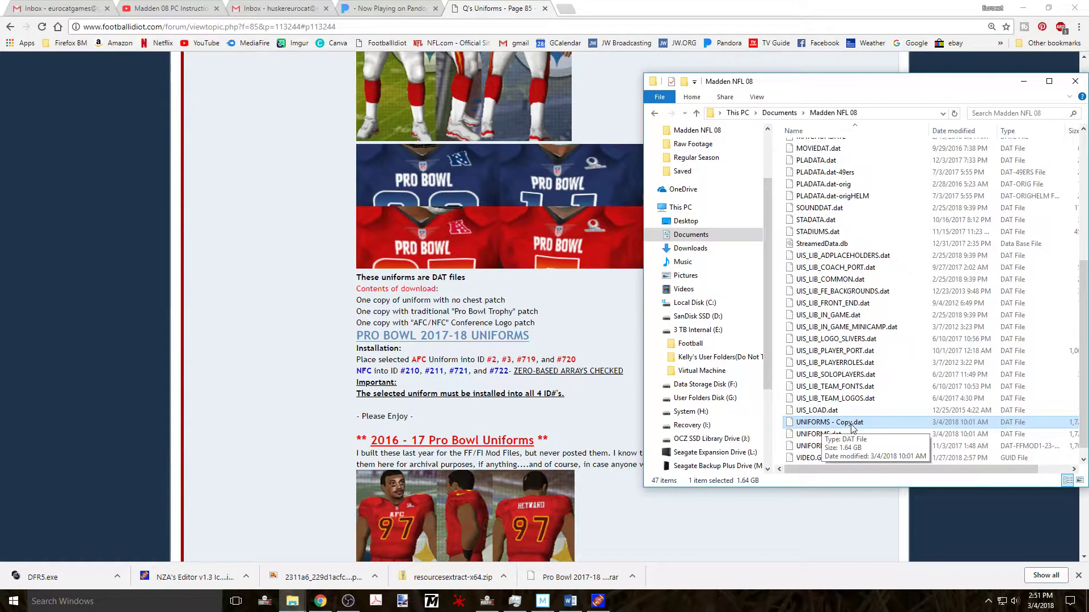
left_click(851, 427)
left_click(849, 423)
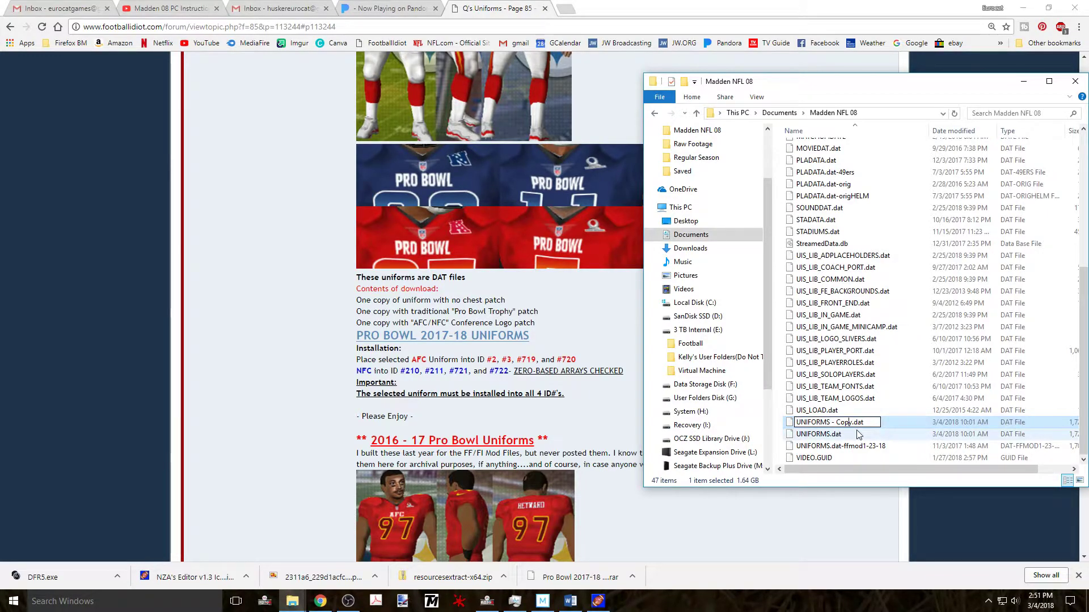
key("BackSpace")
key("BackSpace")
key("BackSpace")
key("BackSpace")
key("BackSpace")
key("BackSpace")
key("BackSpace")
type("-copy")
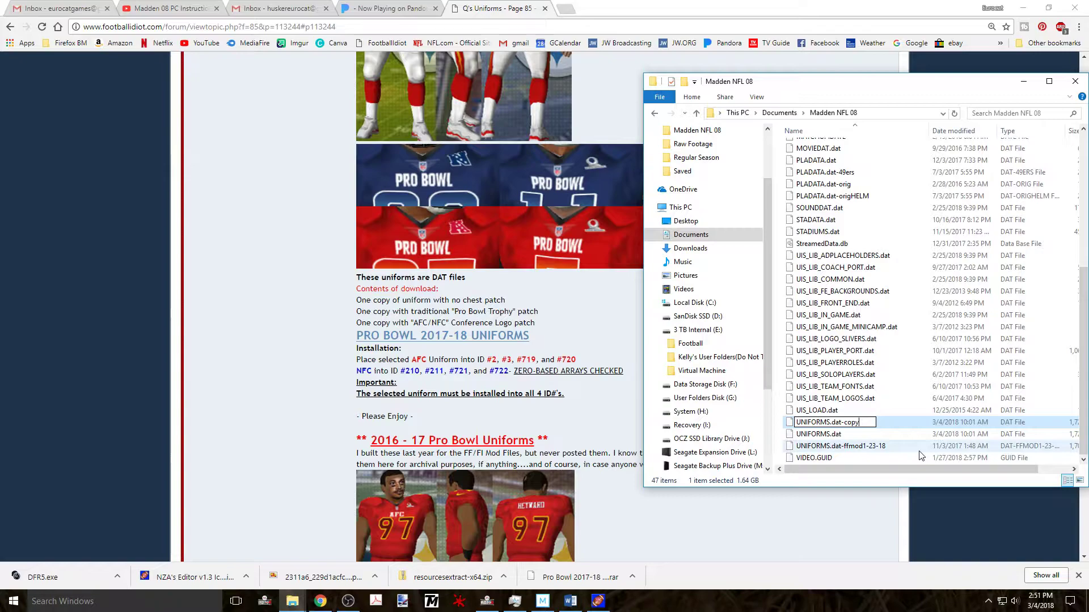
key("Return")
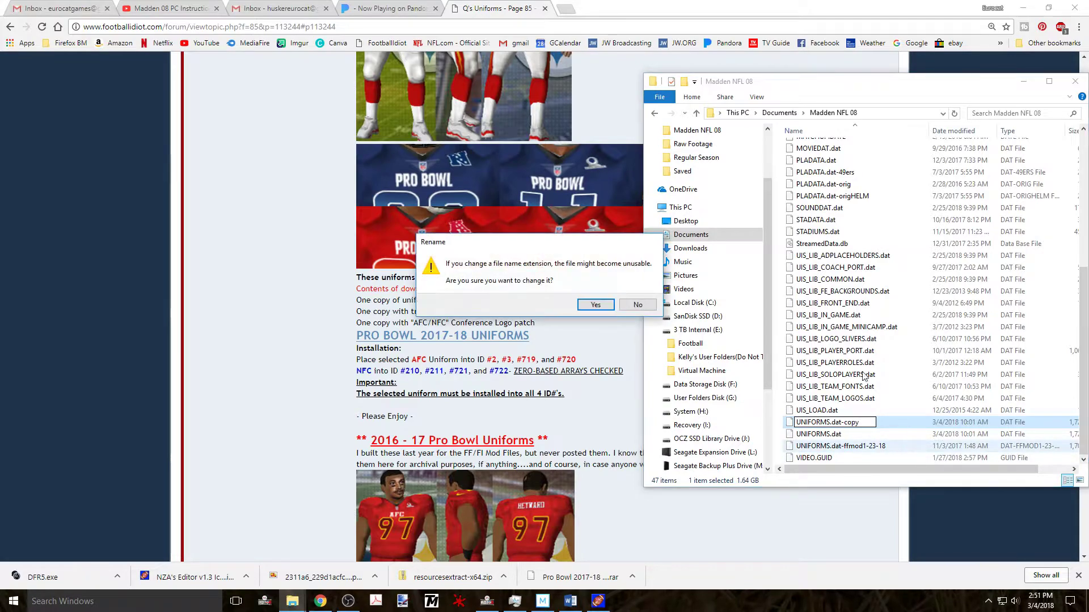
left_click(596, 304)
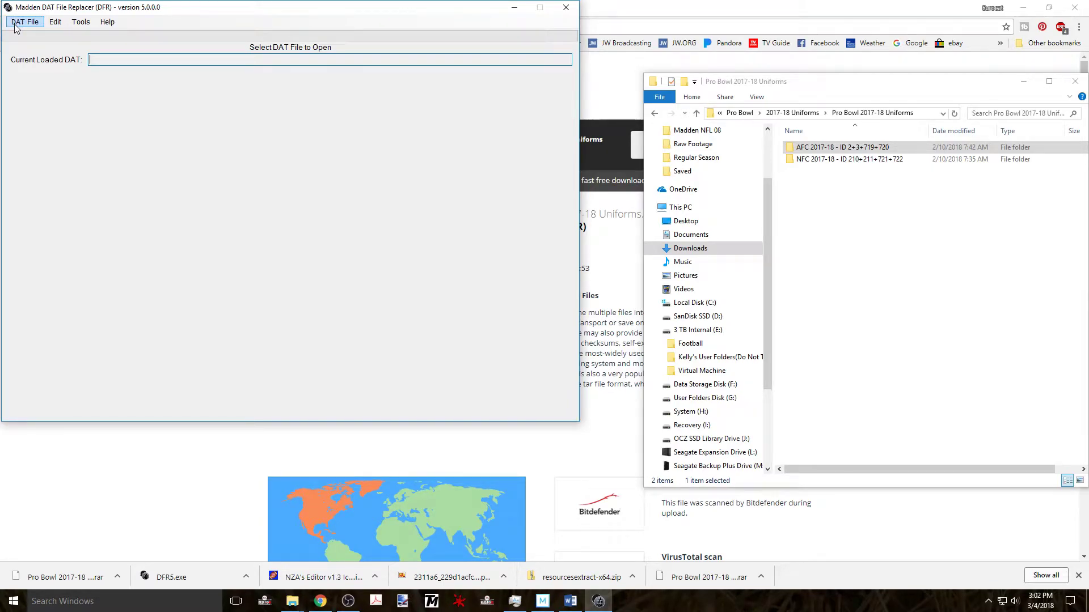
Open Documents\Madden NFL 08\UNIFORMS.dat via DAT File > Open DAT File, loading its 730 files.
left_click(17, 23)
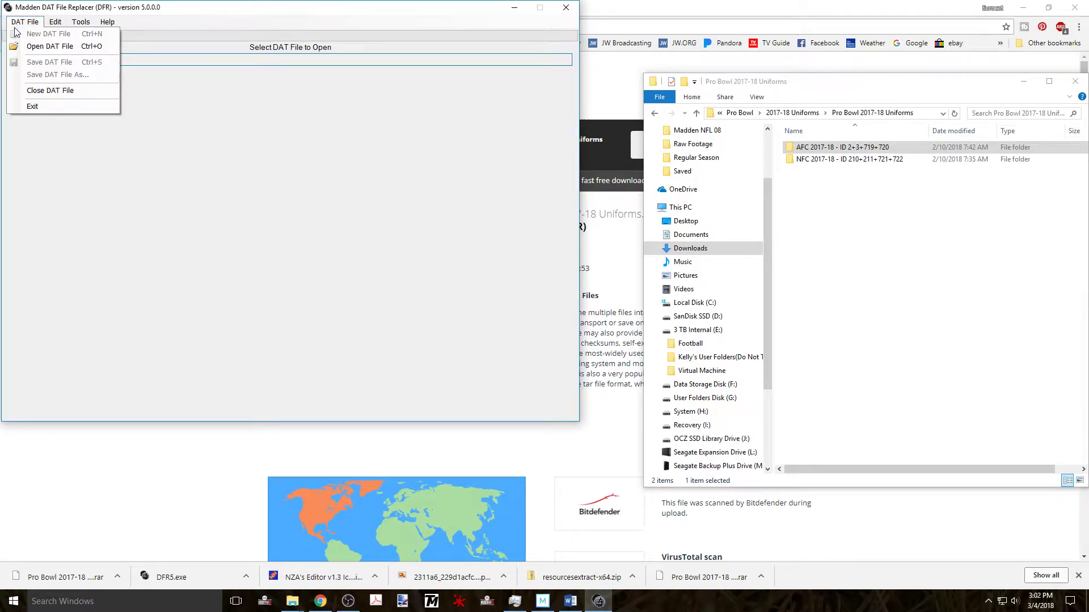
left_click(29, 46)
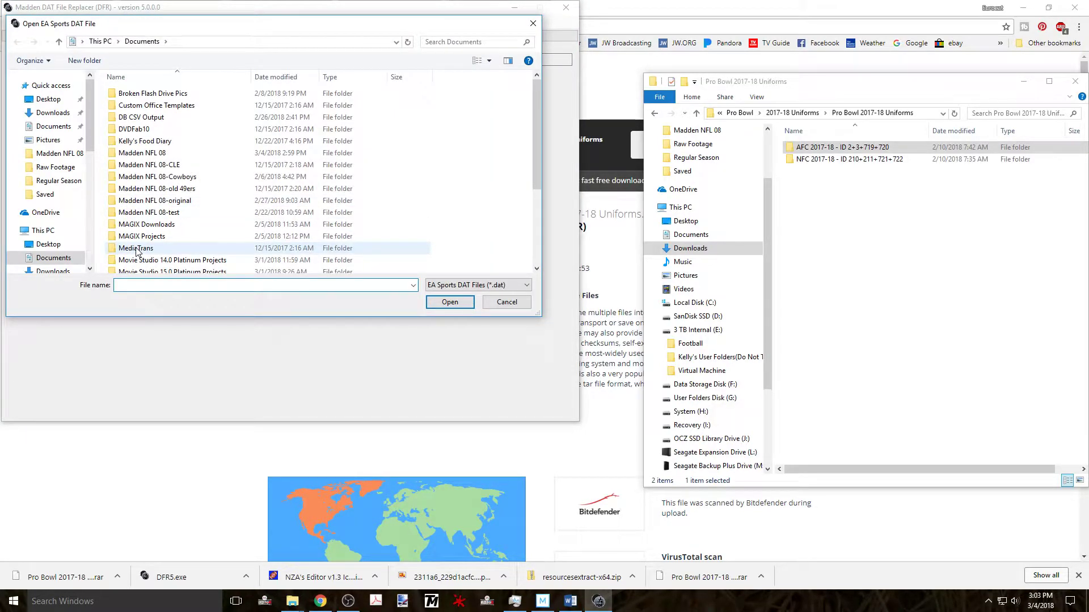
left_click(153, 157)
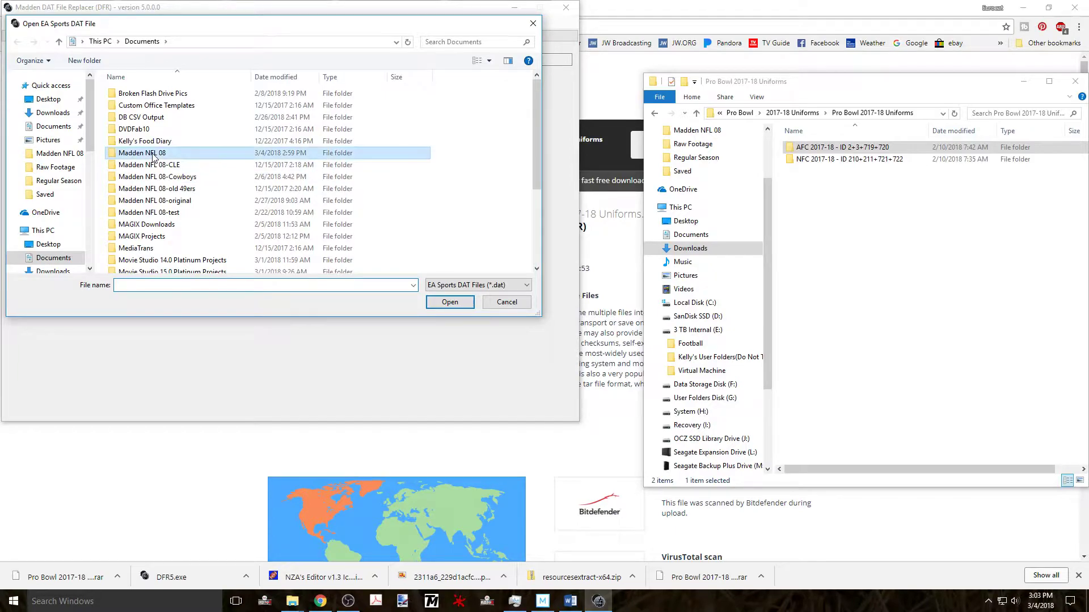
double_click(153, 154)
scroll(218, 210, "down", 10)
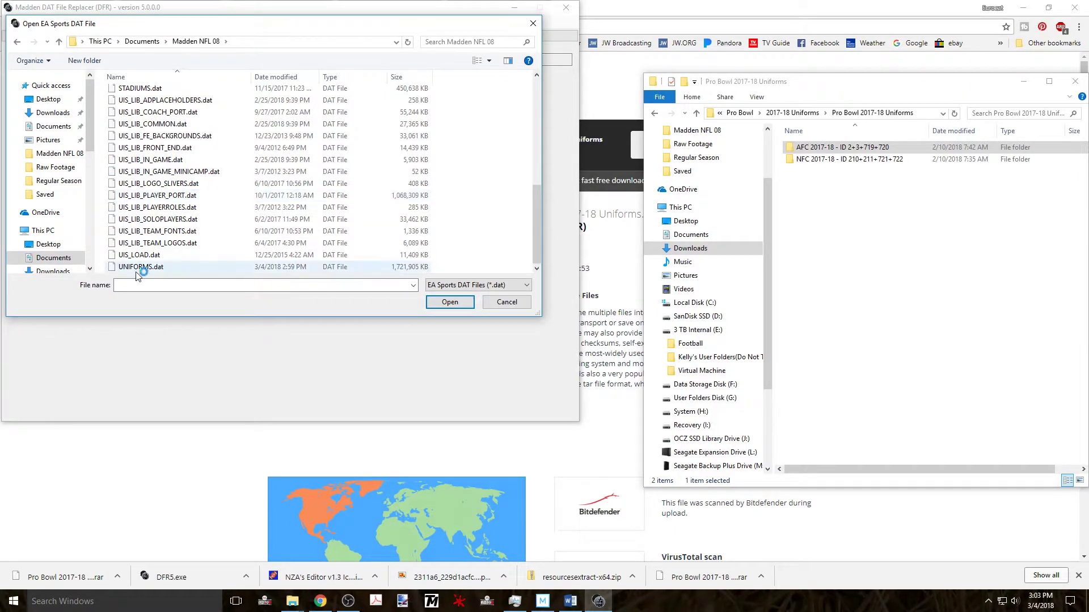
double_click(136, 269)
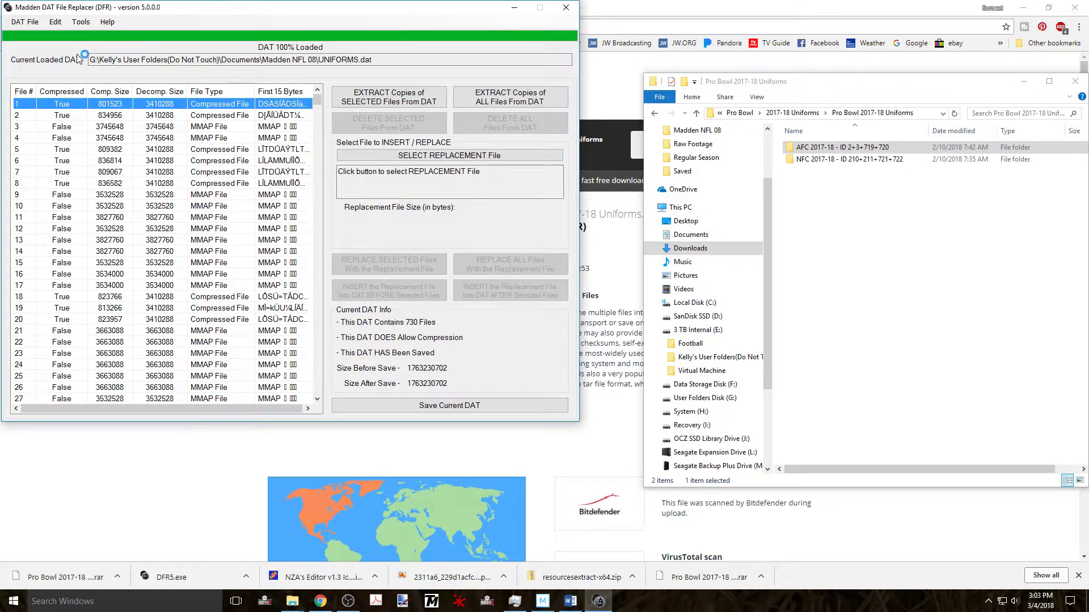
Turn on Use Zero-Based Arrays in Tools > Options so UNIFORMS.dat entries start at 0.
left_click(88, 25)
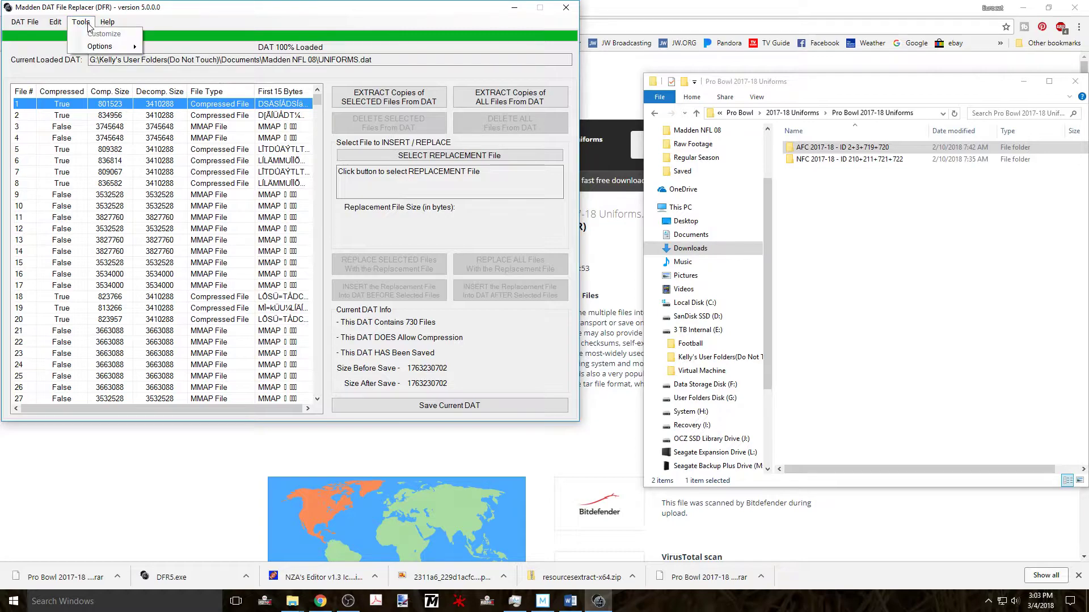
mouse_move(102, 47)
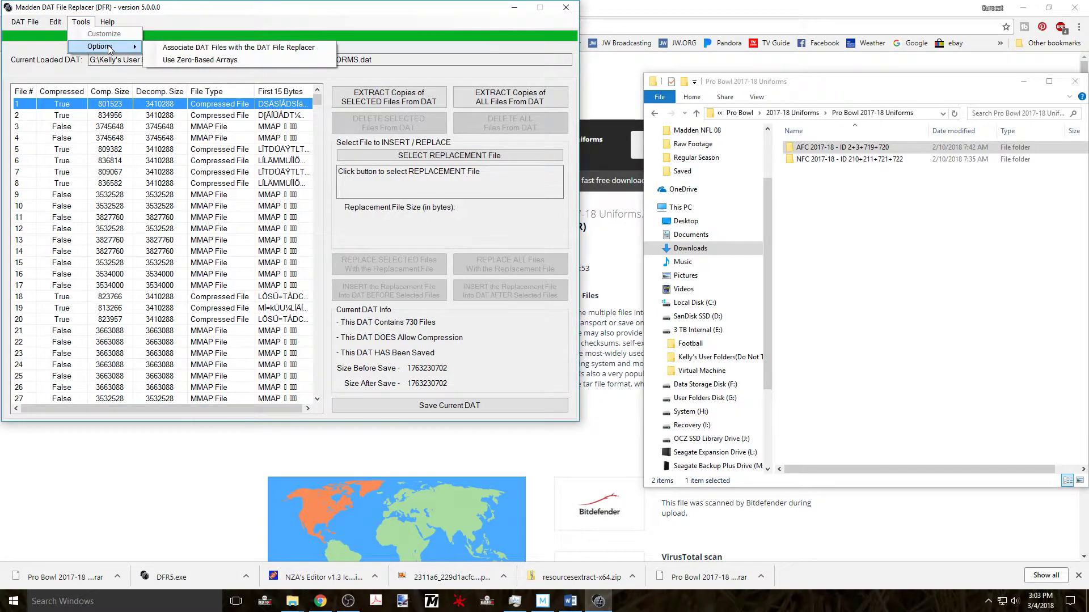
left_click(186, 61)
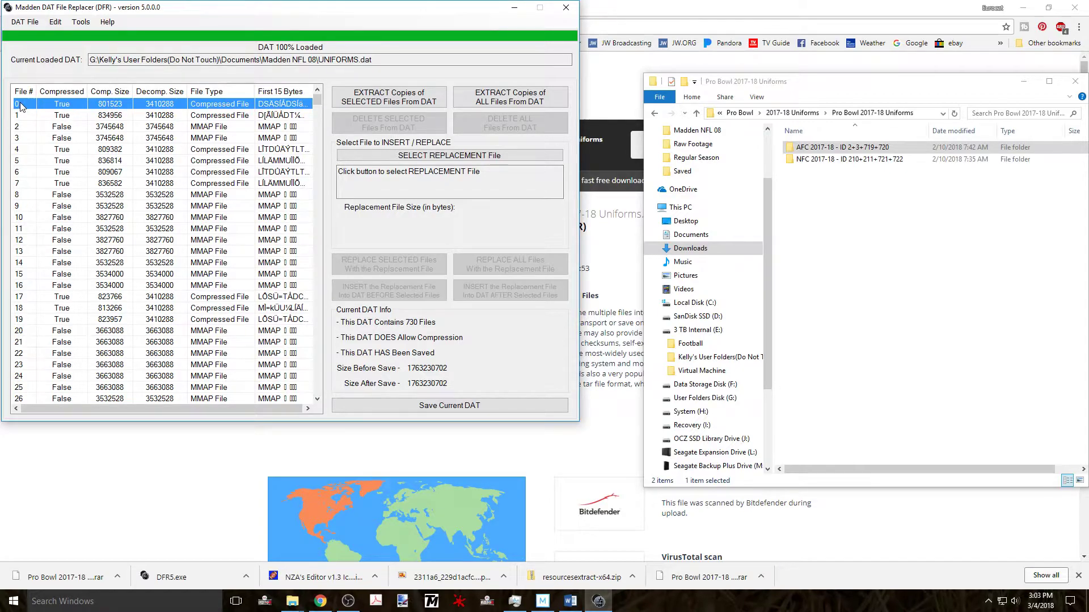
Load AFC17-18+TrophyPatch.DAT from the Pro Bowl 2017-18 AFC folder as the replacement and select file 2.
left_click(409, 159)
scroll(149, 170, "down", 5)
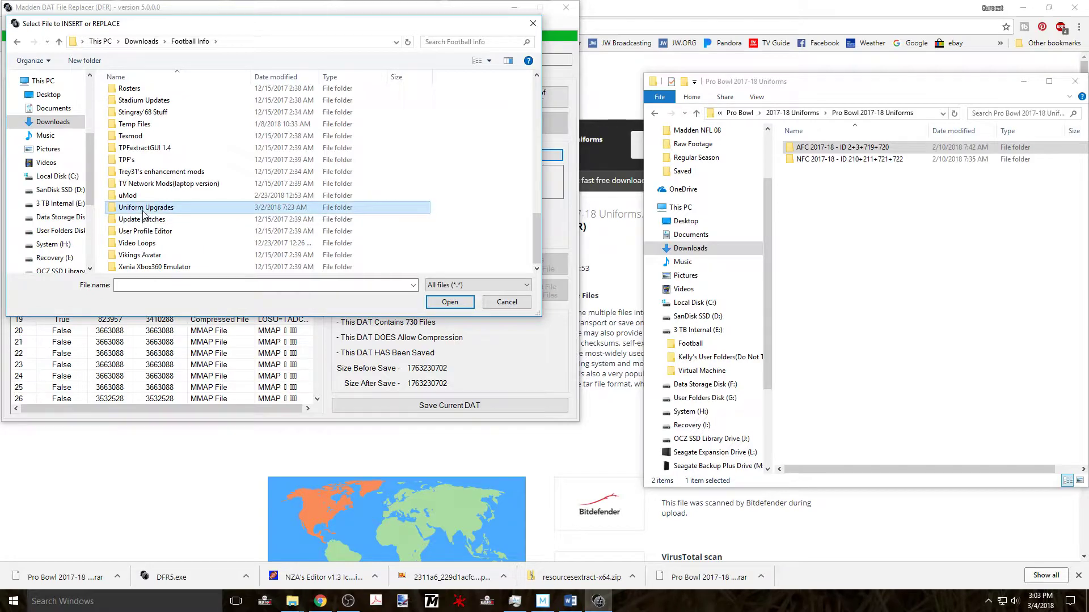
double_click(143, 207)
double_click(132, 129)
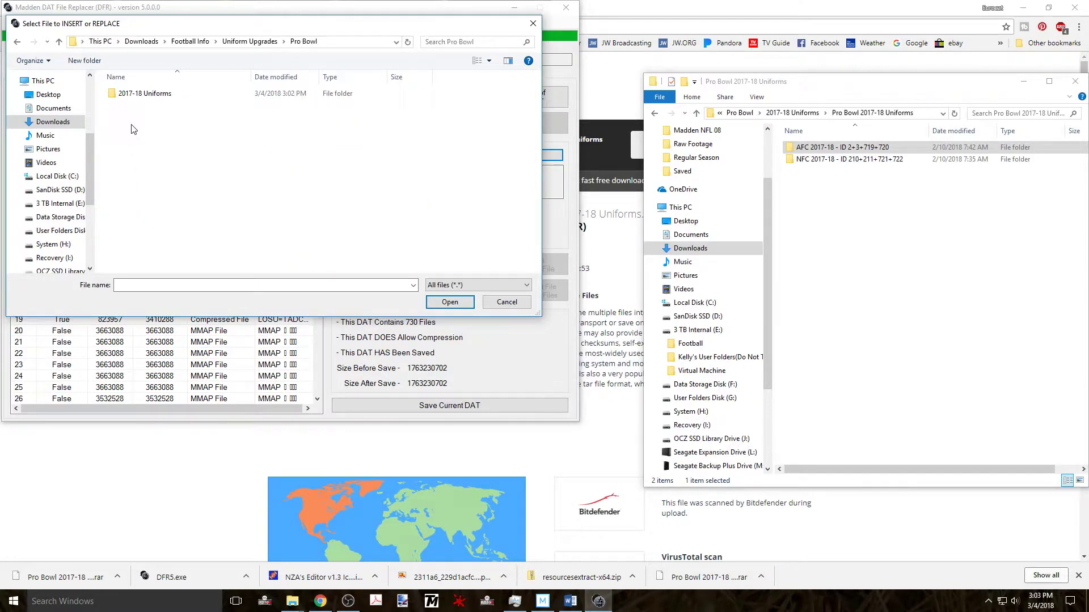
double_click(135, 95)
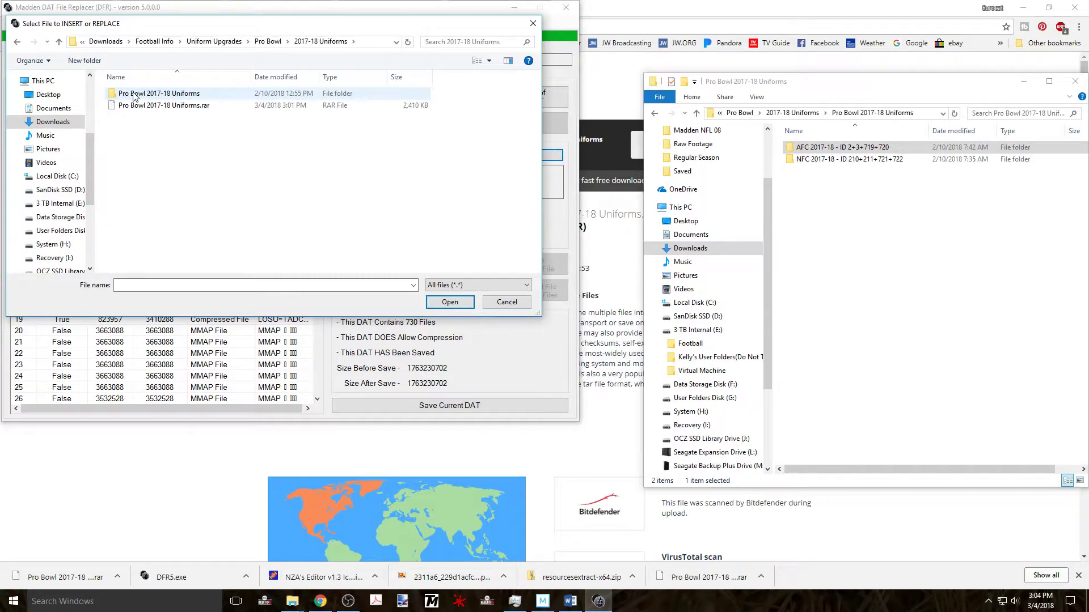
double_click(135, 94)
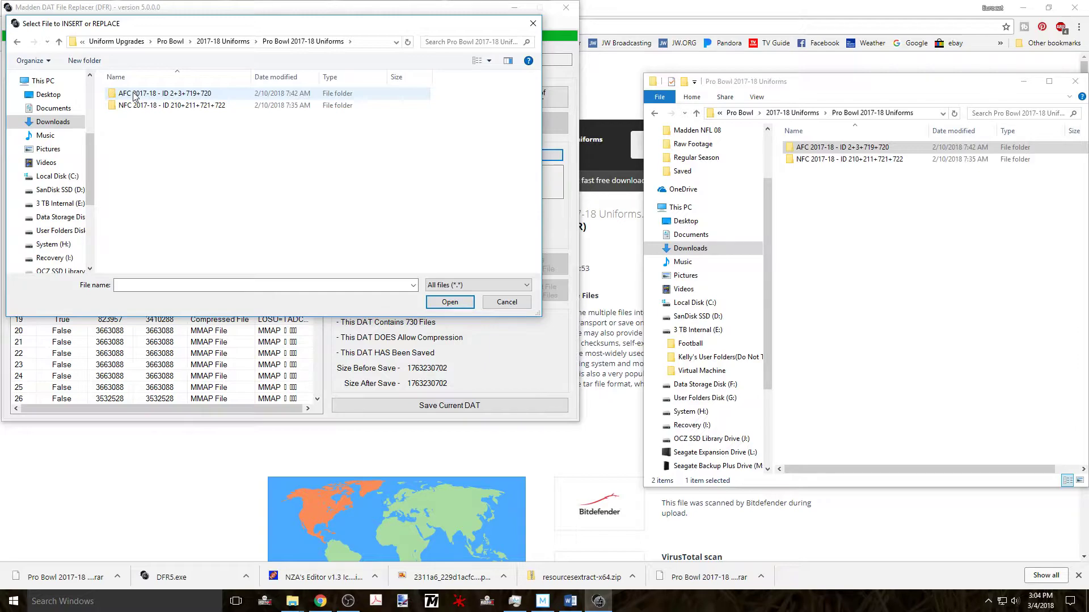
double_click(135, 94)
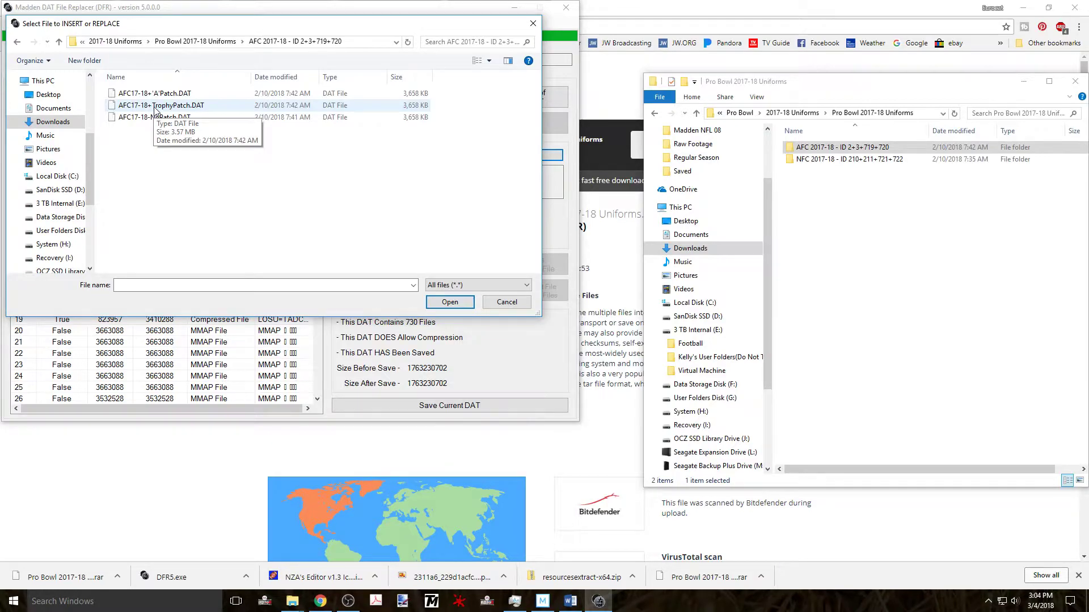
double_click(156, 106)
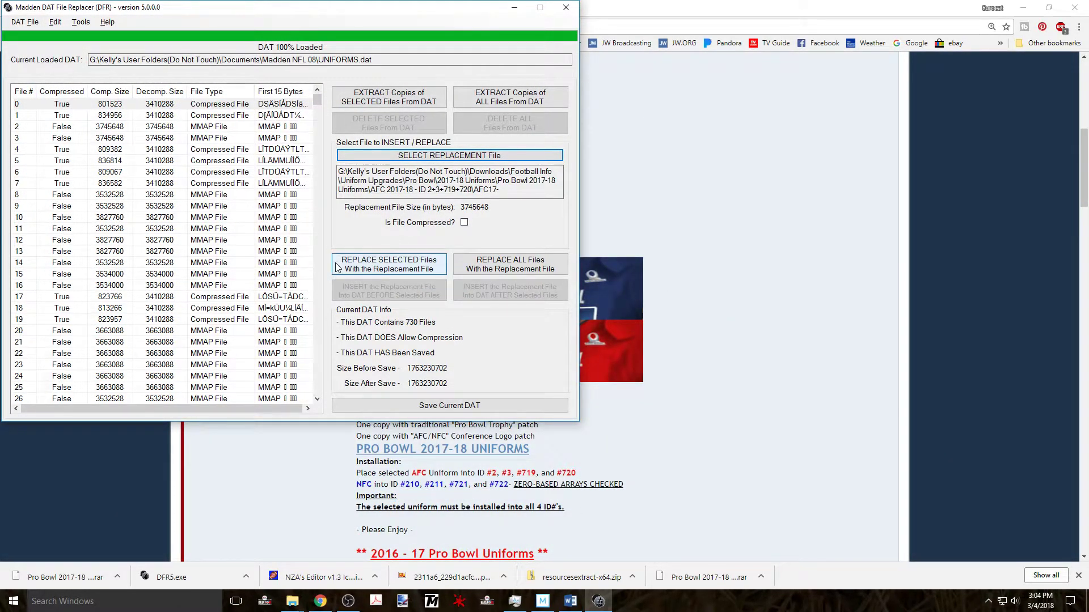
left_click(20, 129)
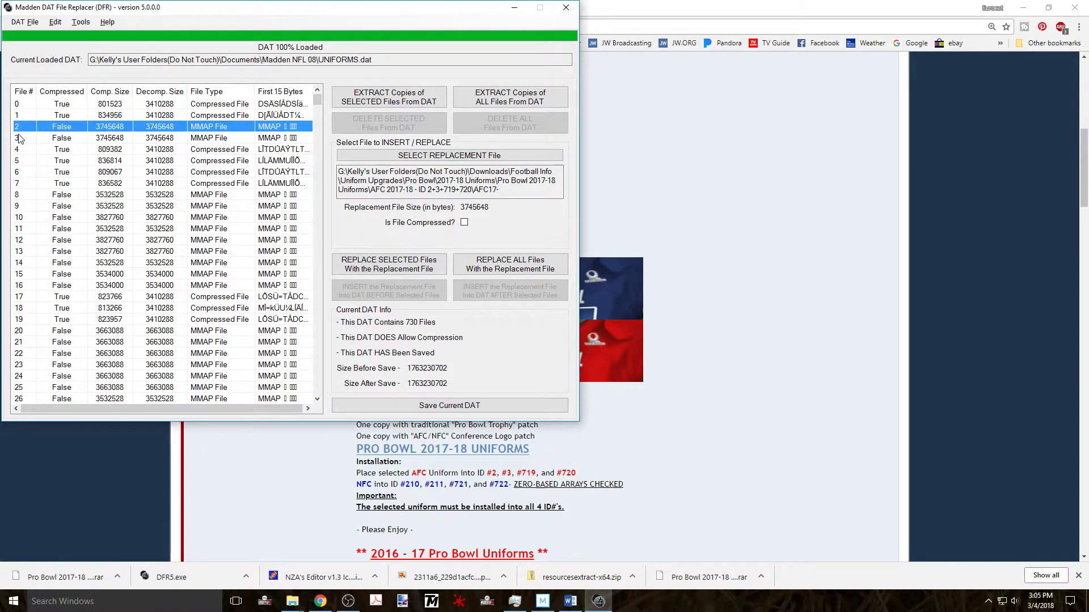
Overwrite rows 2–3, then rows 719–720, with the 3745648-byte AFC TrophyPatch uniform.
left_click(20, 139, "ctrl")
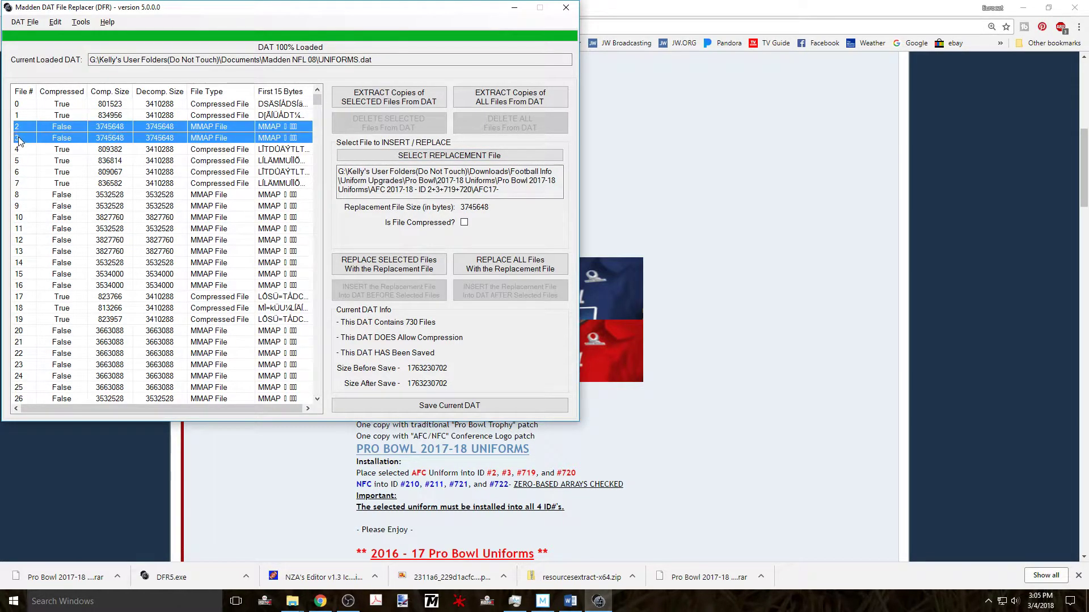
left_click(385, 271)
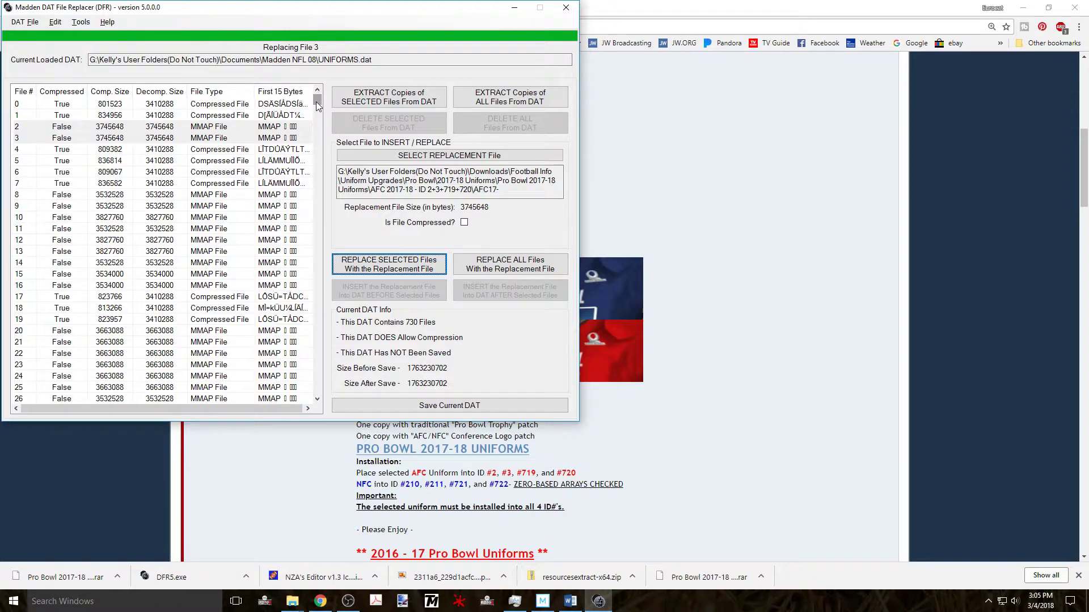
left_click_drag(318, 107, 357, 395)
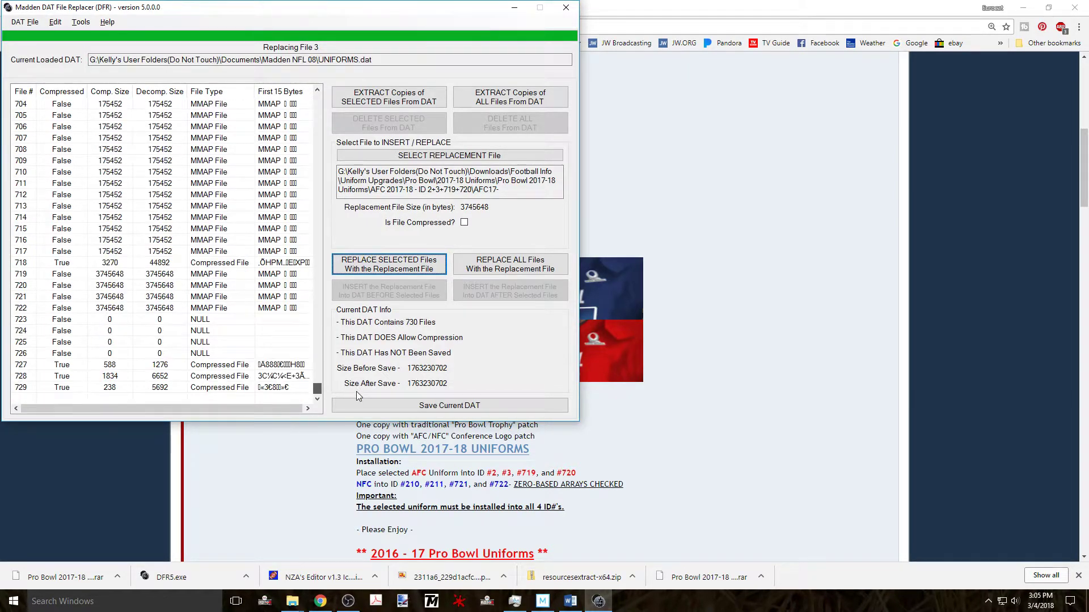
left_click(21, 275)
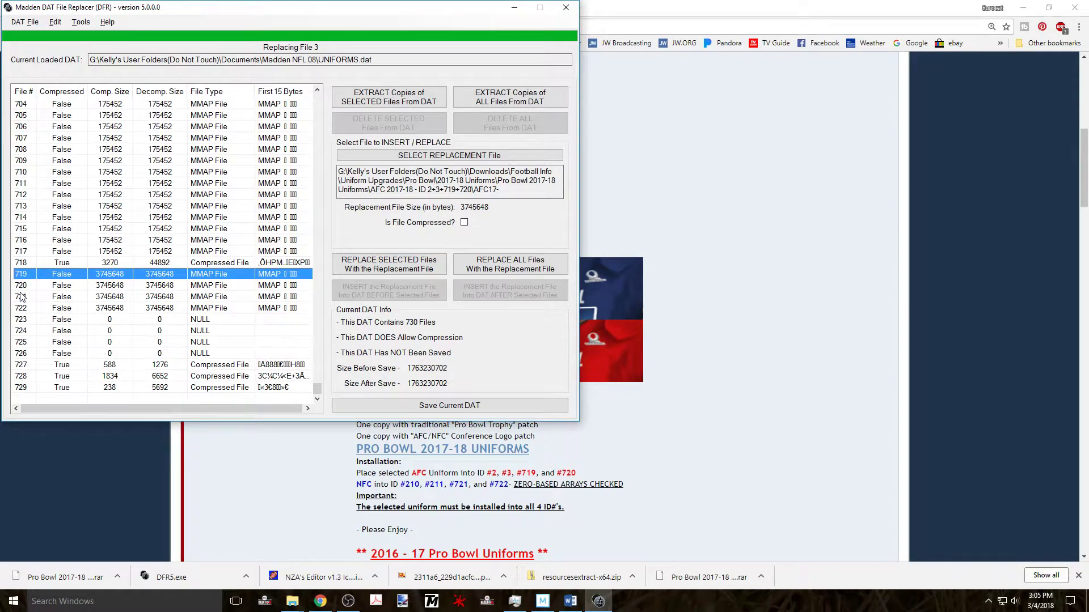
left_click(24, 286, "ctrl")
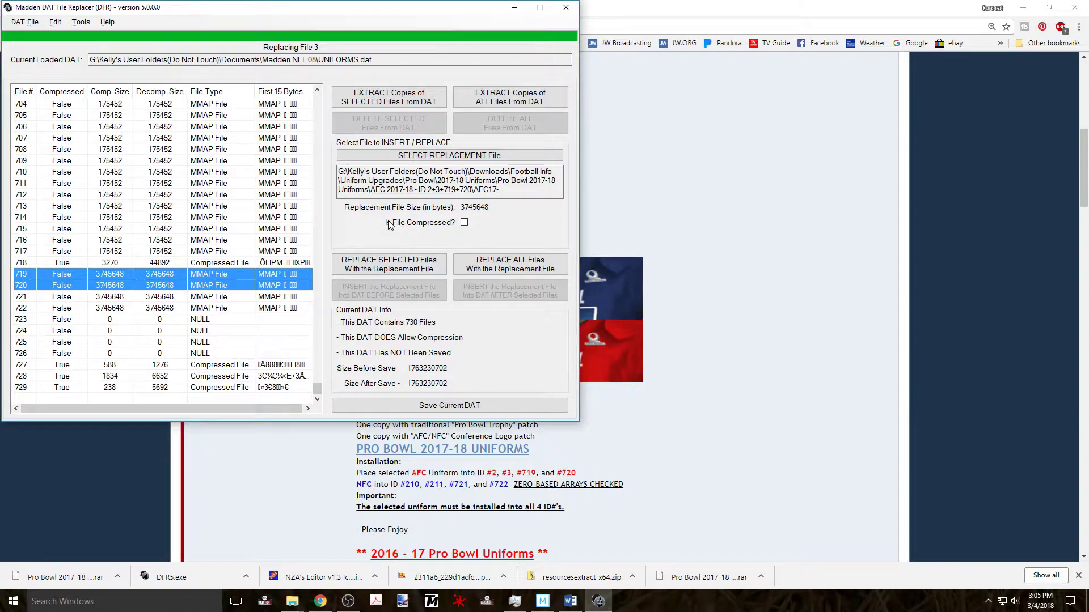
left_click(400, 263)
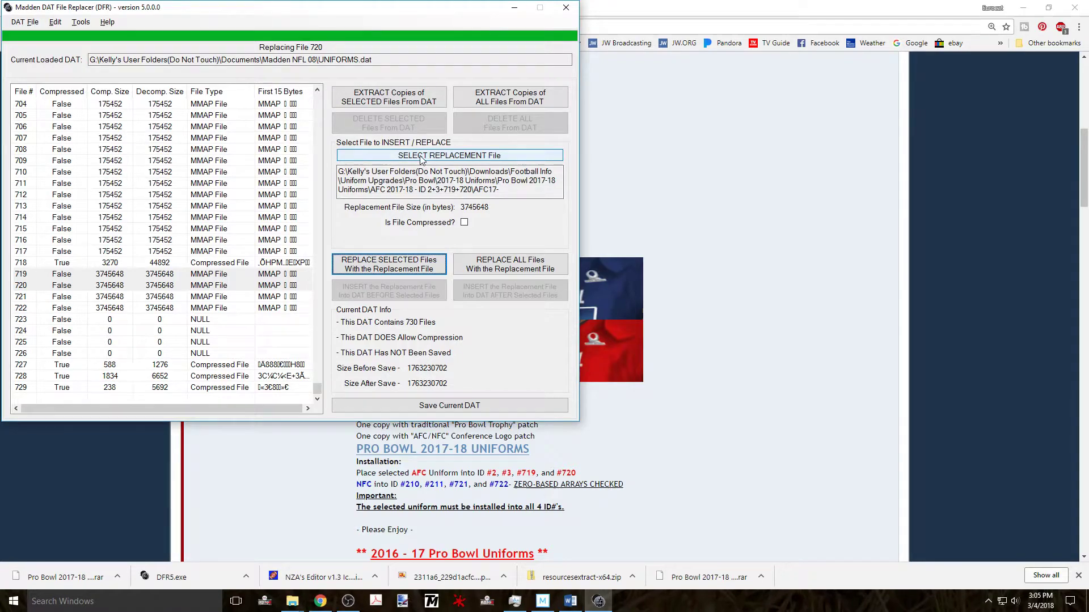
Swap the replacement to NFC17-18+TrophyPatch.DAT from the NFC folder and select file 721.
left_click(421, 157)
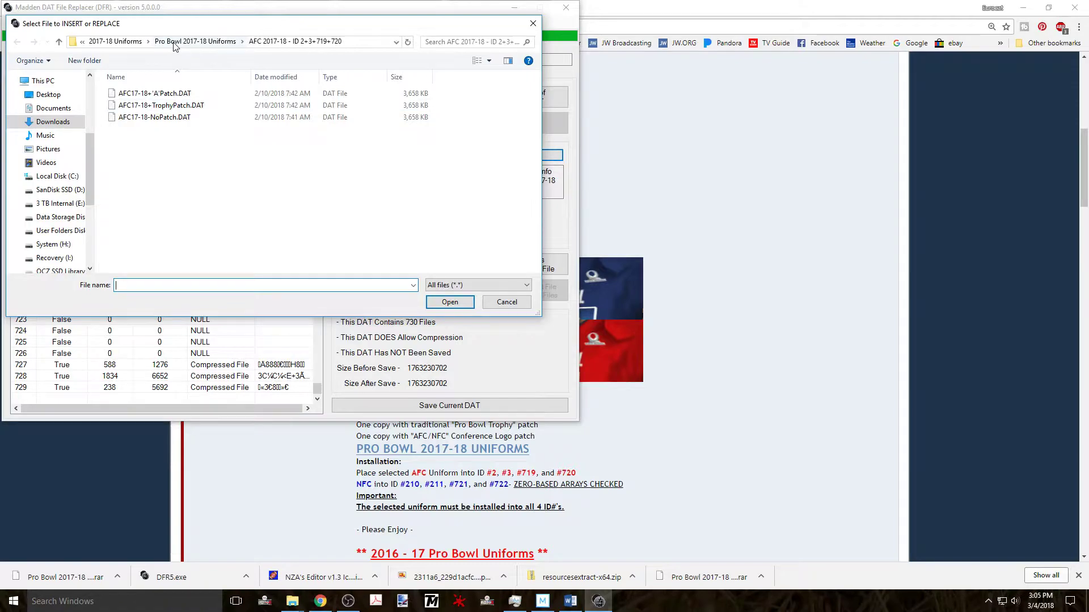
left_click(195, 42)
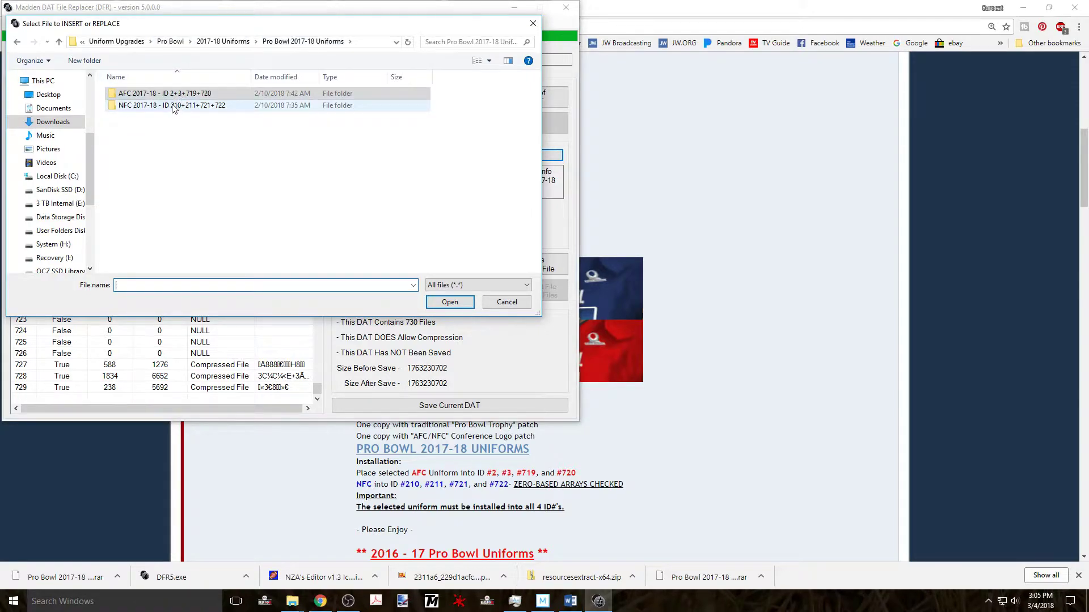
double_click(174, 106)
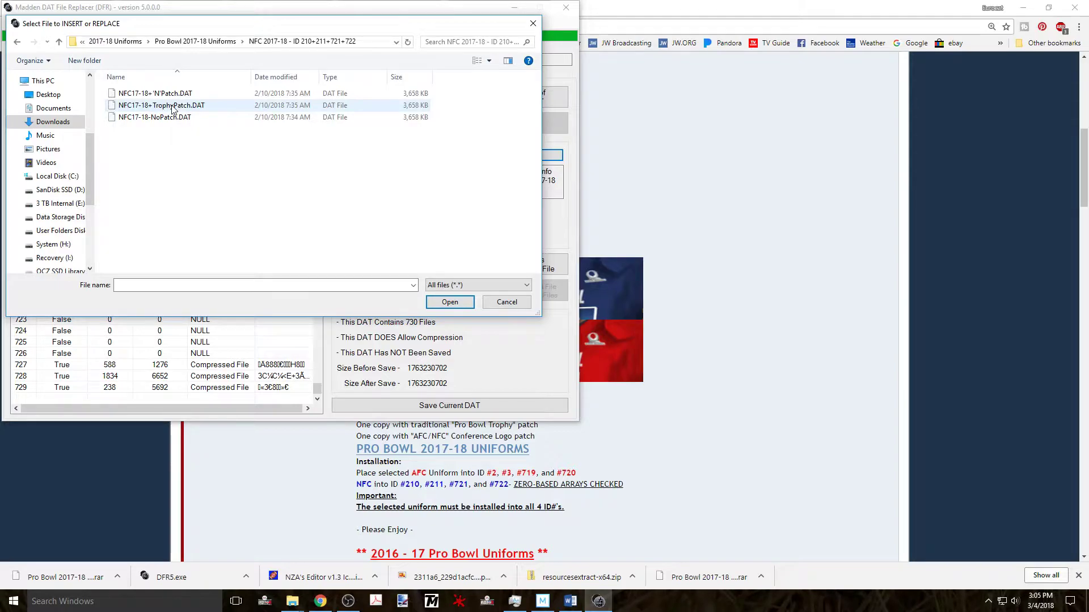
double_click(173, 106)
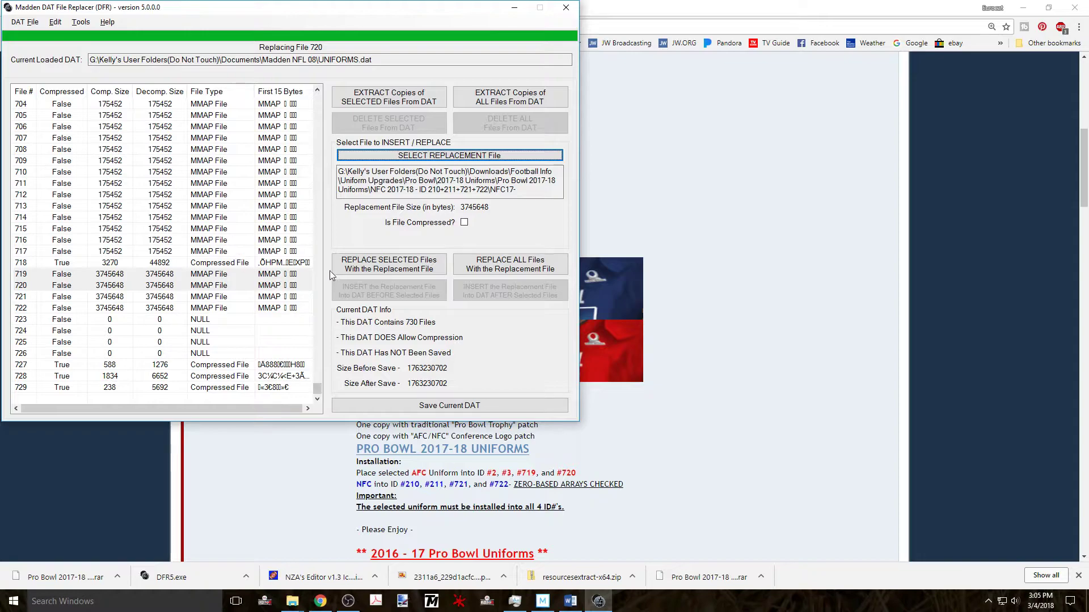
left_click(26, 298)
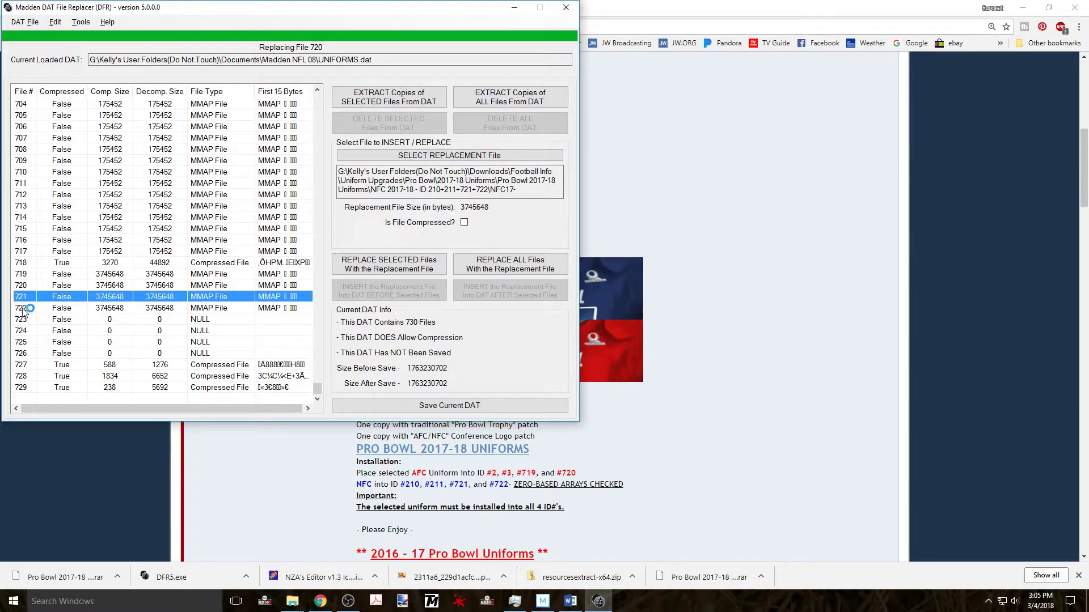
Overwrite rows 721–722, then rows 210–211, with the NFC TrophyPatch uniform.
left_click(23, 310, "ctrl")
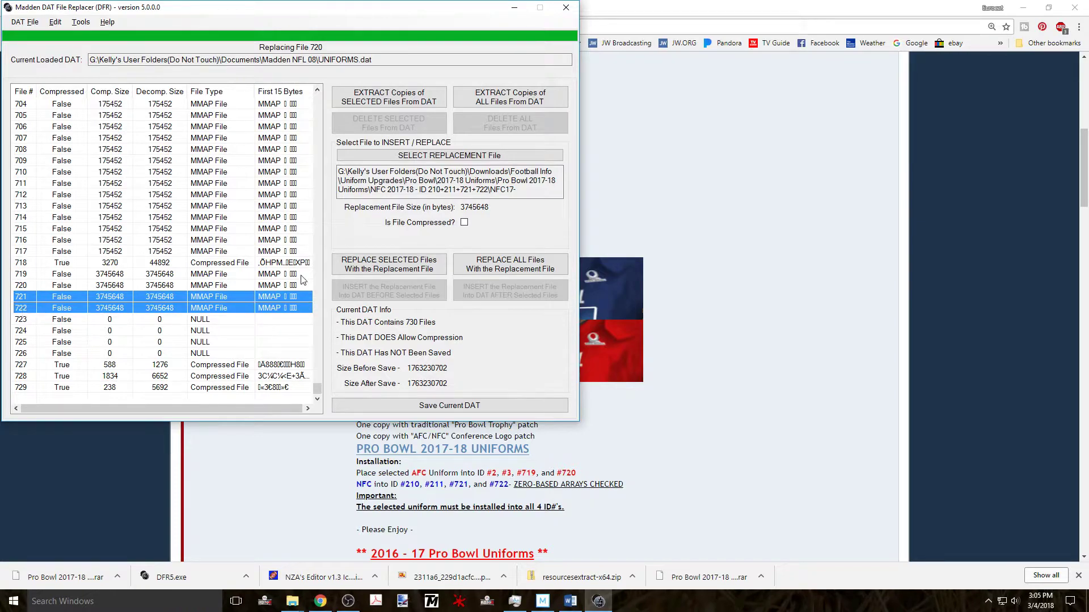
left_click(375, 266)
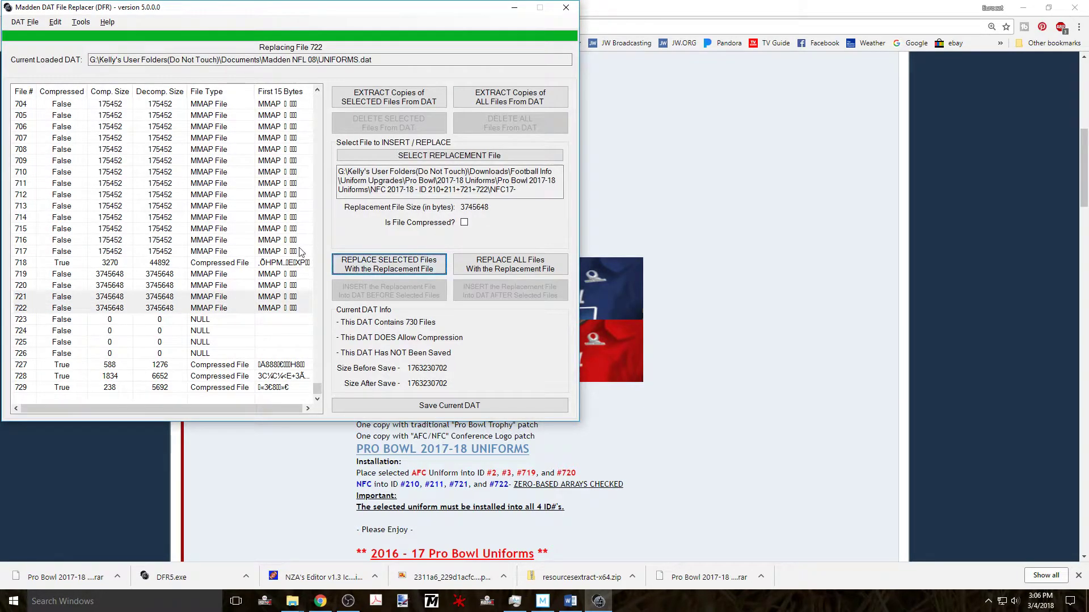
scroll(316, 164, "up", 20)
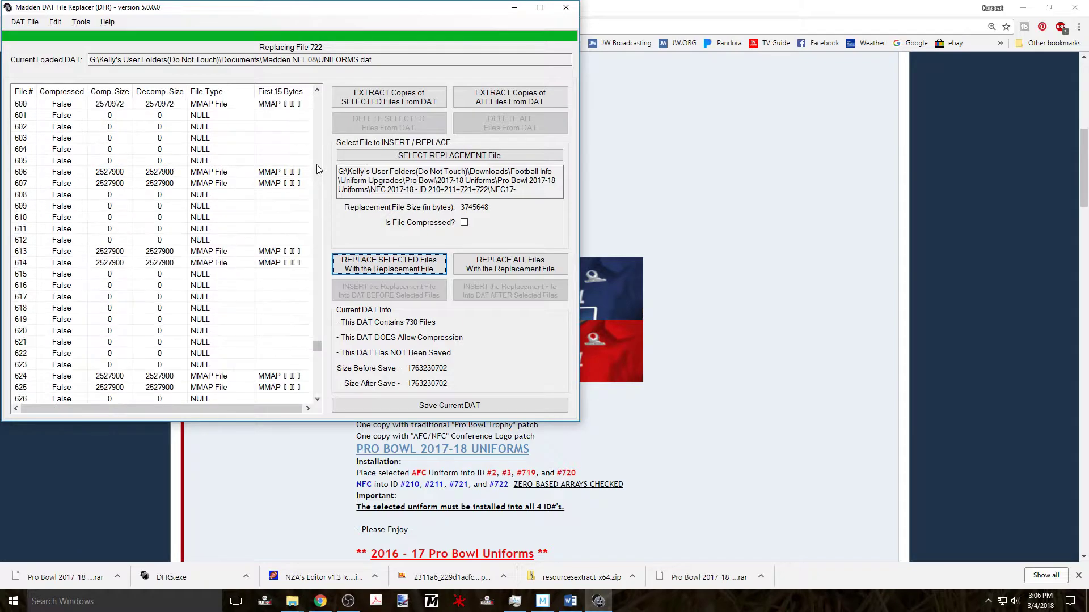
scroll(316, 164, "up", 9)
scroll(317, 169, "up", 20)
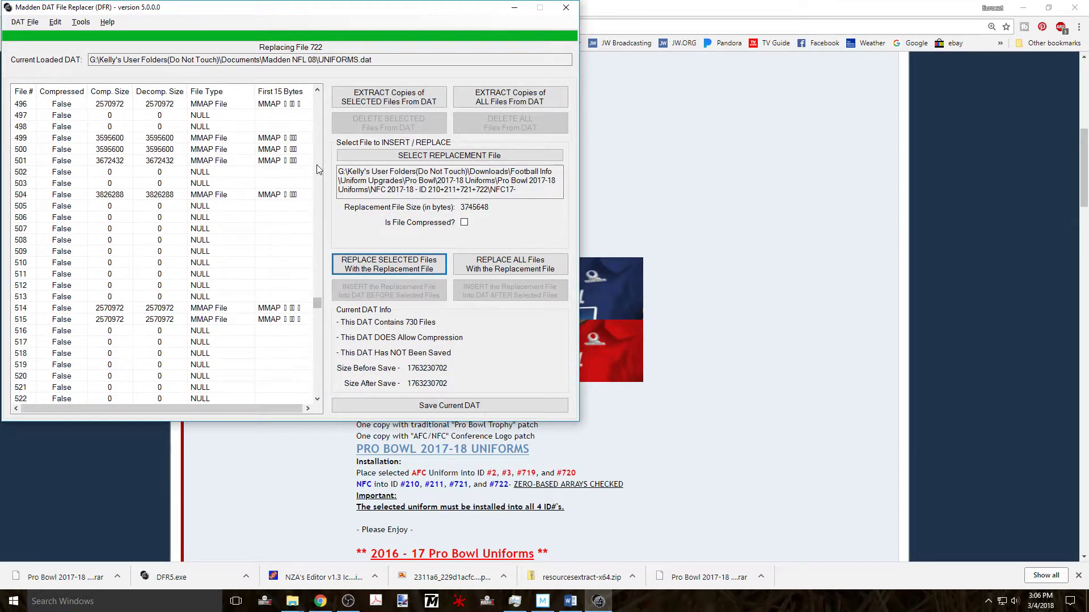
scroll(317, 164, "up", 20)
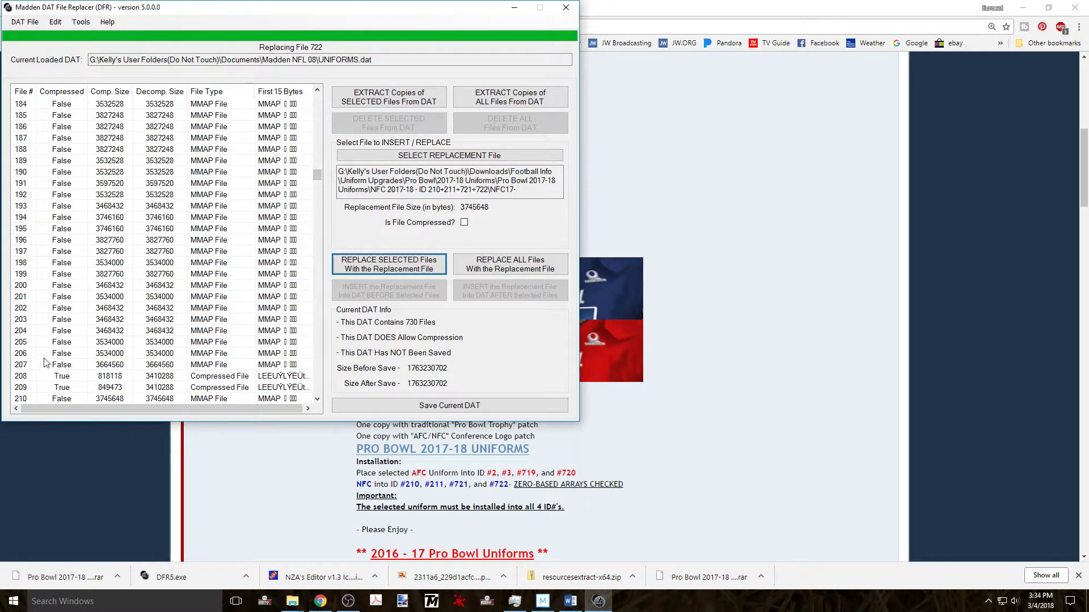
scroll(317, 399, "down", 1)
left_click(25, 366)
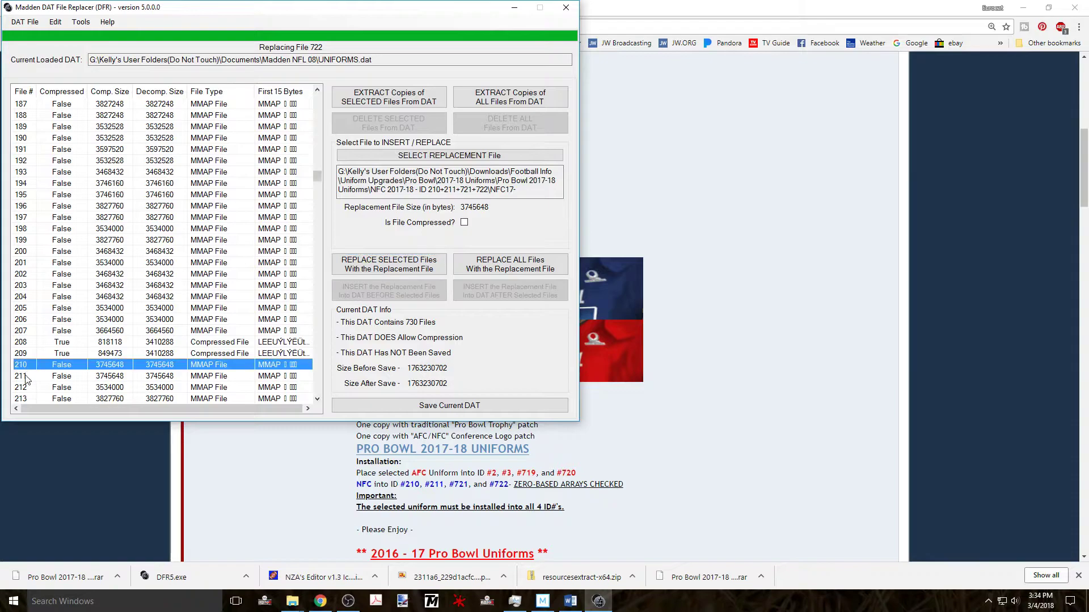
left_click(26, 379, "shift")
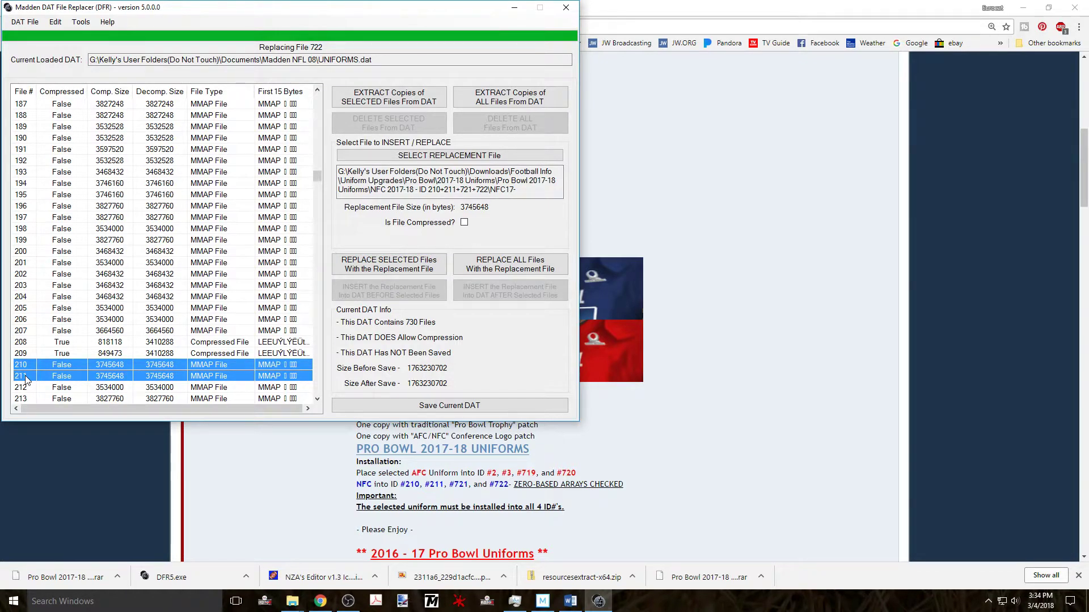
left_click(356, 270)
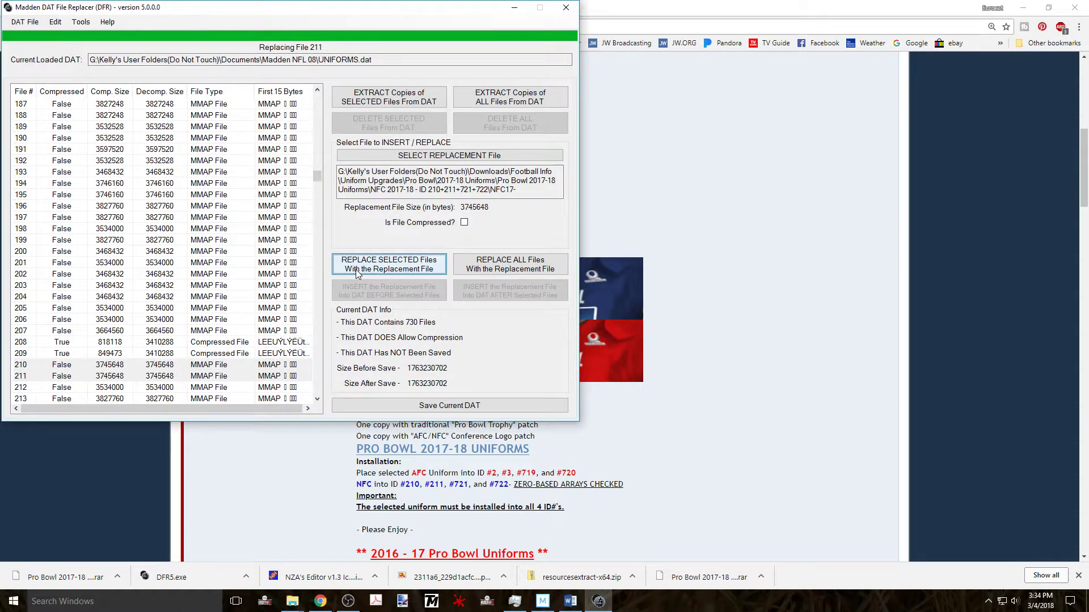
Save the modified UNIFORMS.dat with Save Current DAT and acknowledge the saved message.
left_click(417, 406)
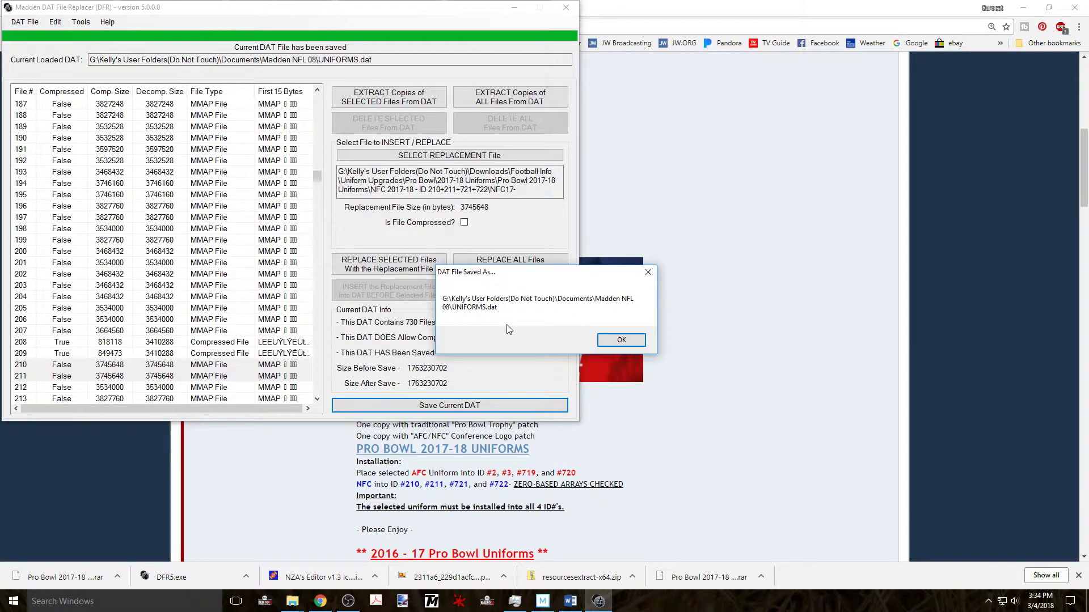
left_click(607, 341)
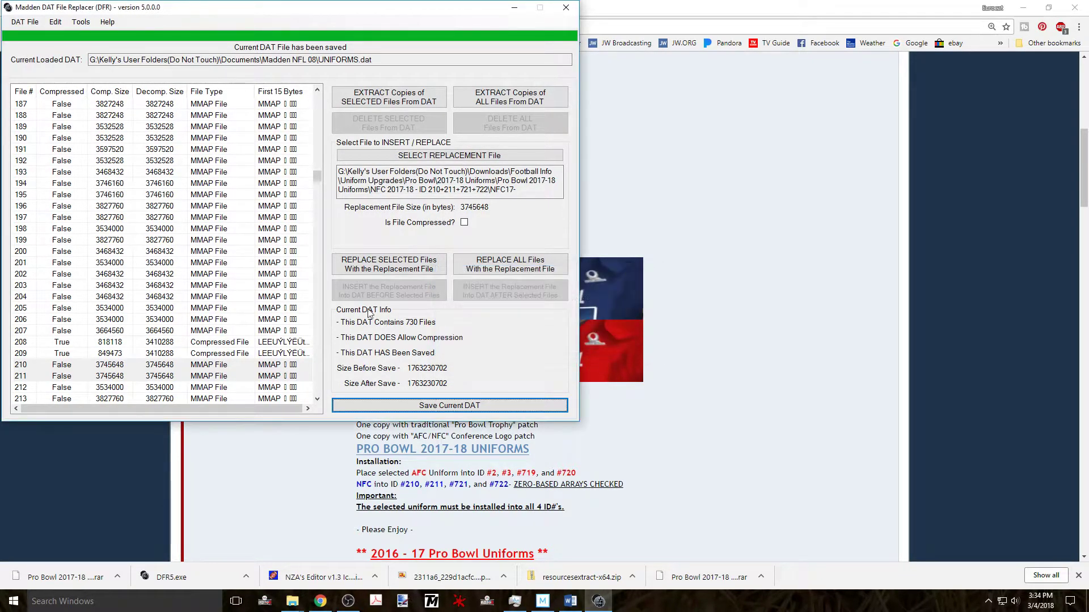
left_click(24, 22)
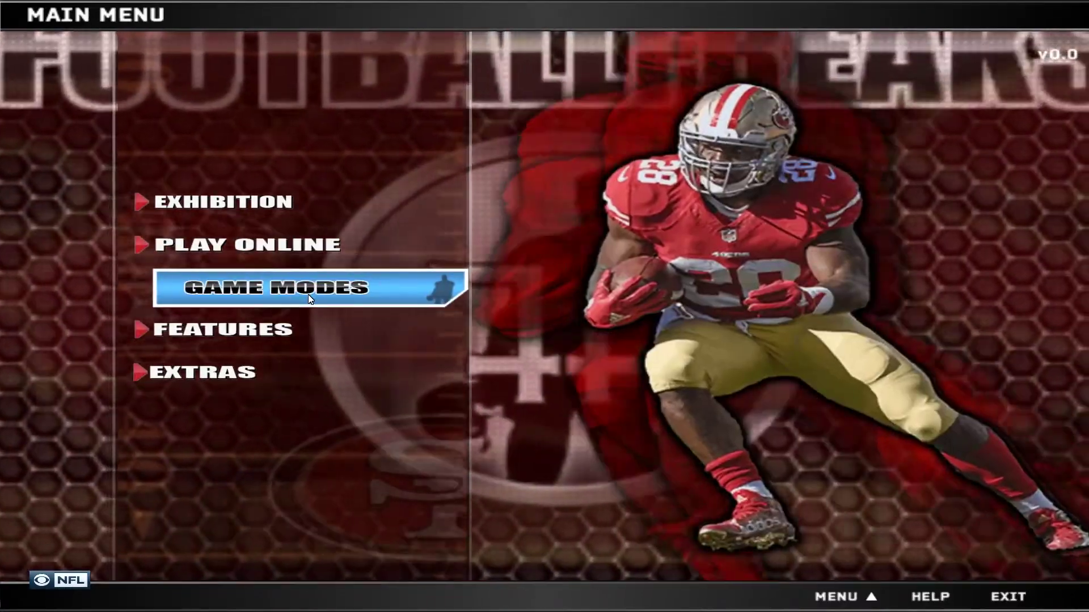
Load the ProBowl saved franchise in Madden NFL 08.
left_click(308, 290)
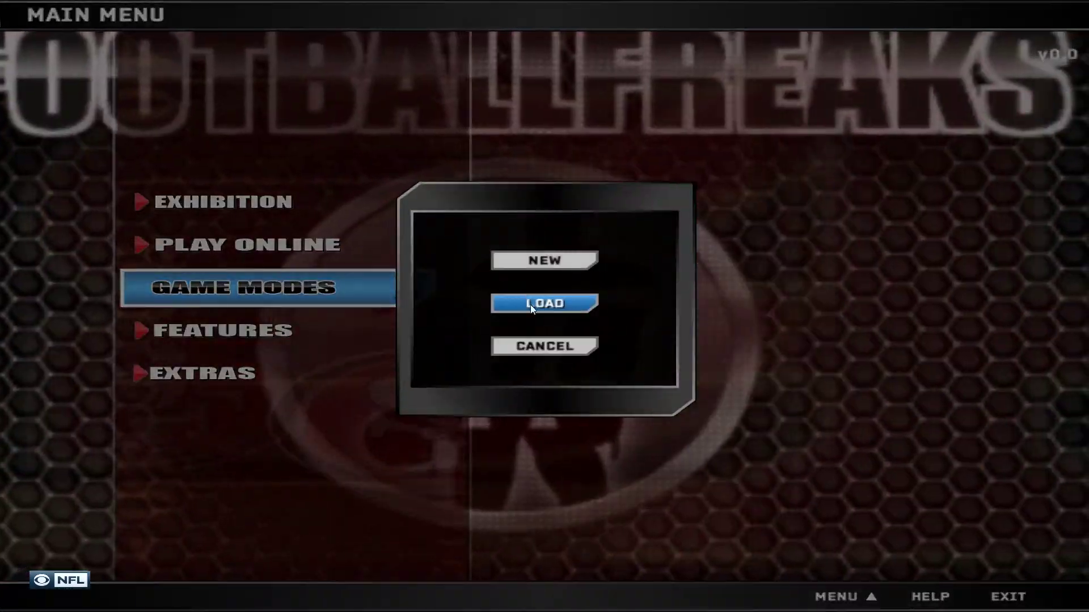
left_click(529, 305)
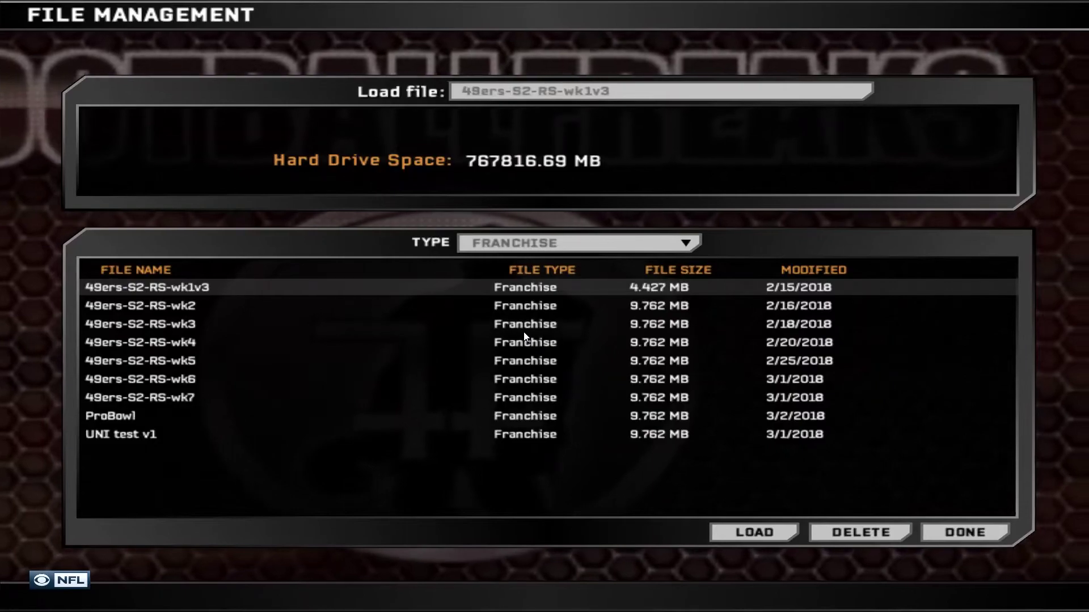
left_click(151, 415)
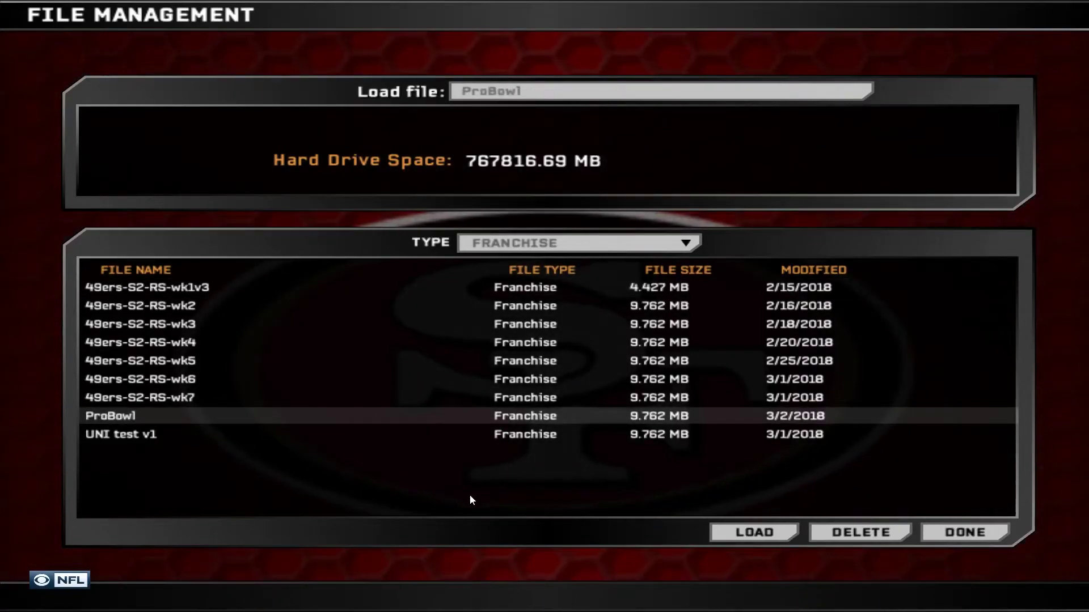
left_click(745, 537)
left_click(562, 318)
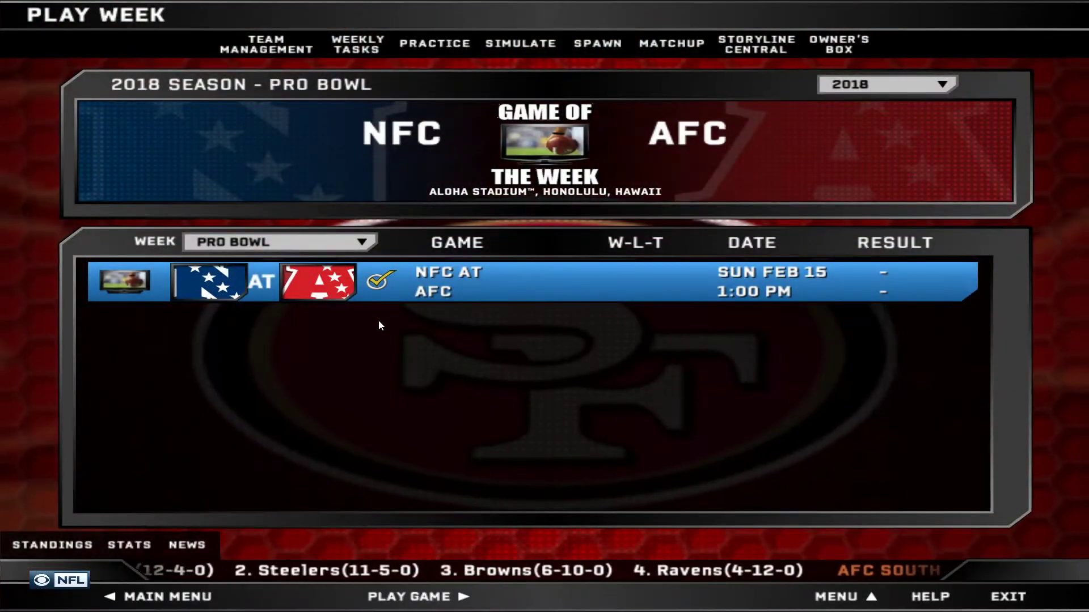
Preview the AFC home and NFC away Pro Bowl uniforms, then start the game.
left_click(463, 599)
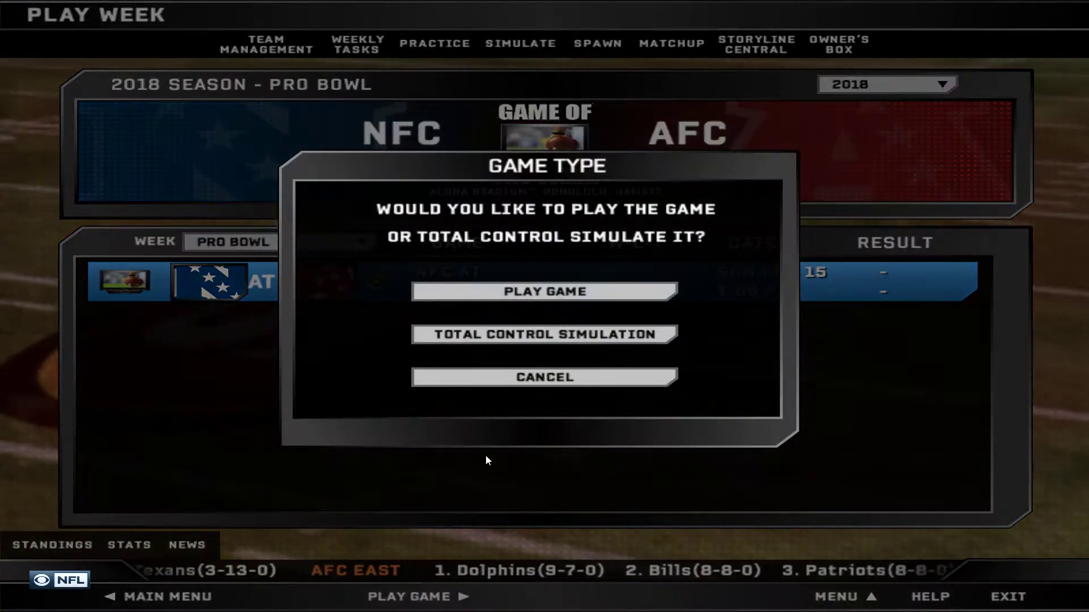
left_click(566, 292)
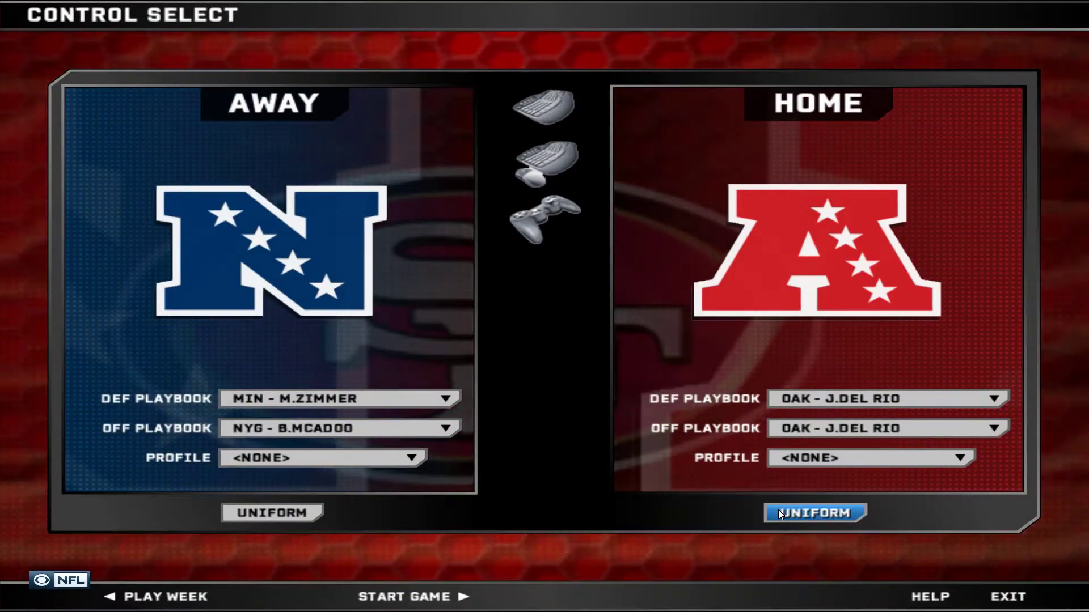
left_click(779, 513)
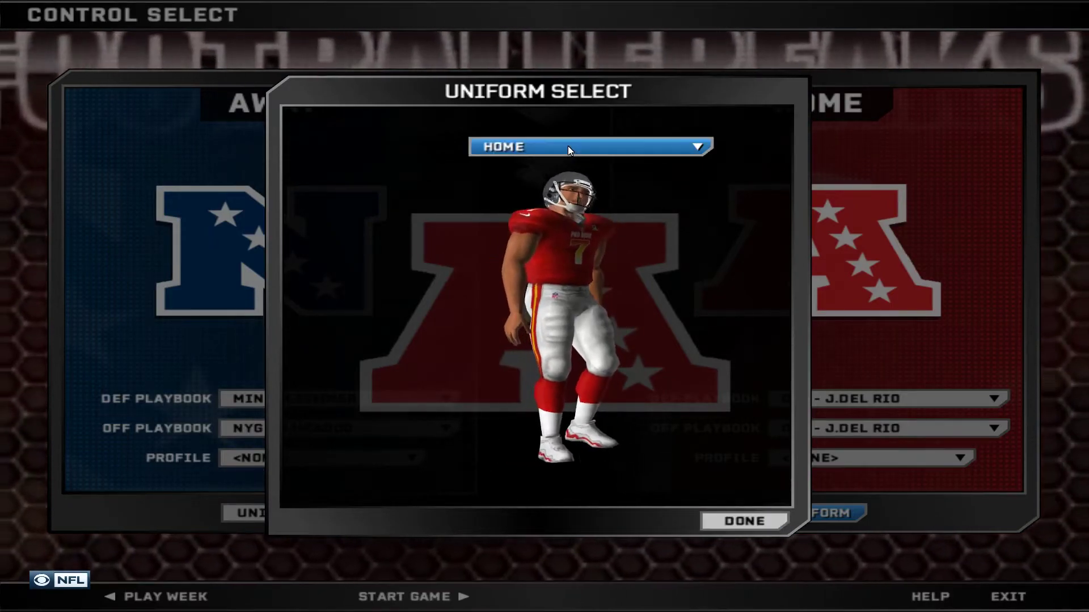
scroll(567, 145, "down", 1)
scroll(567, 145, "up", 1)
left_click(745, 521)
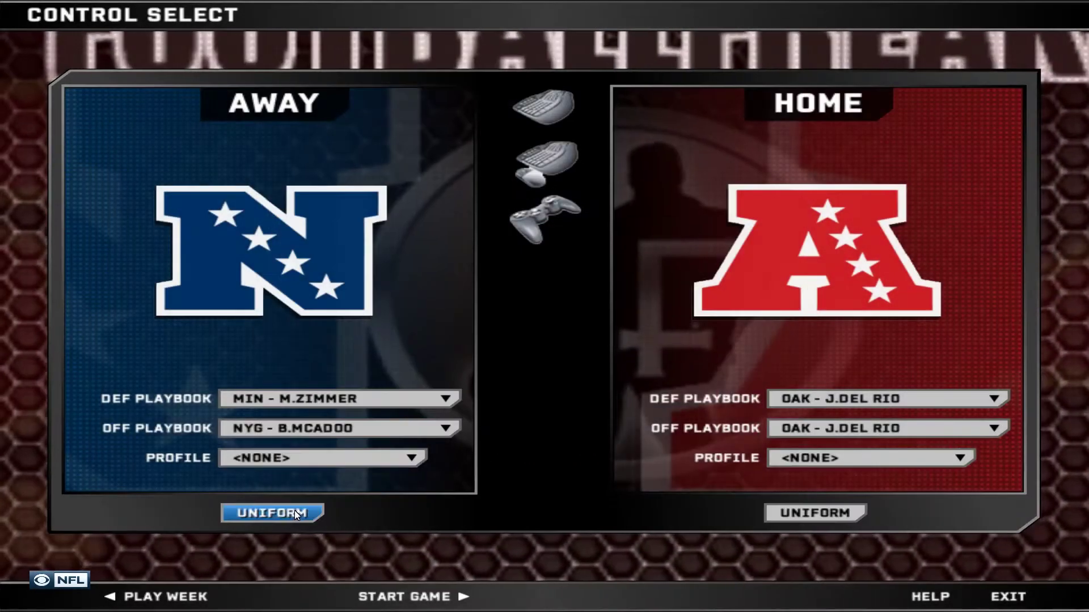
left_click(294, 512)
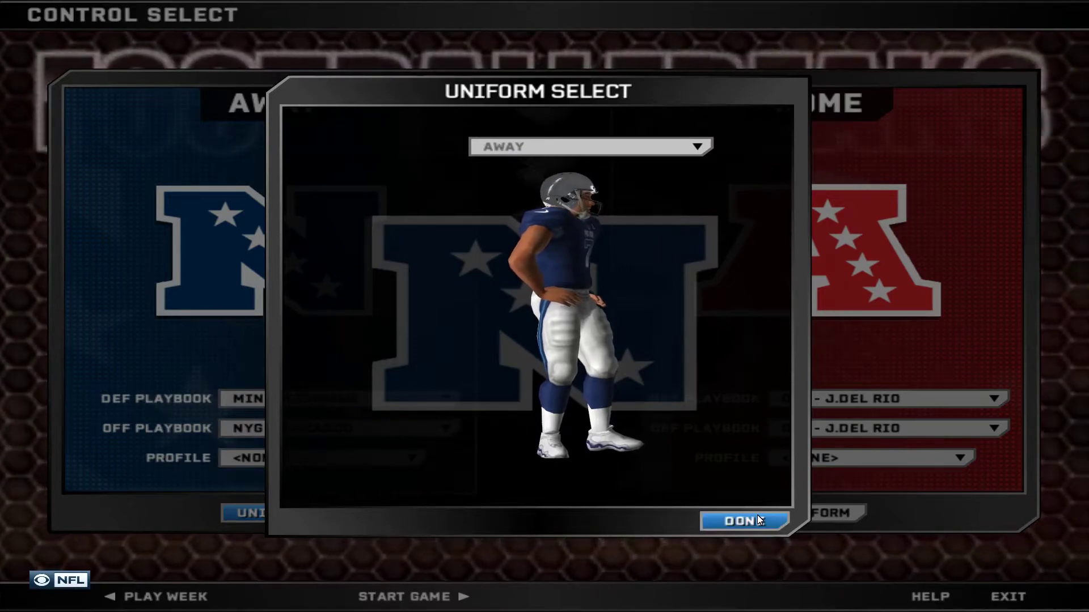
left_click(754, 518)
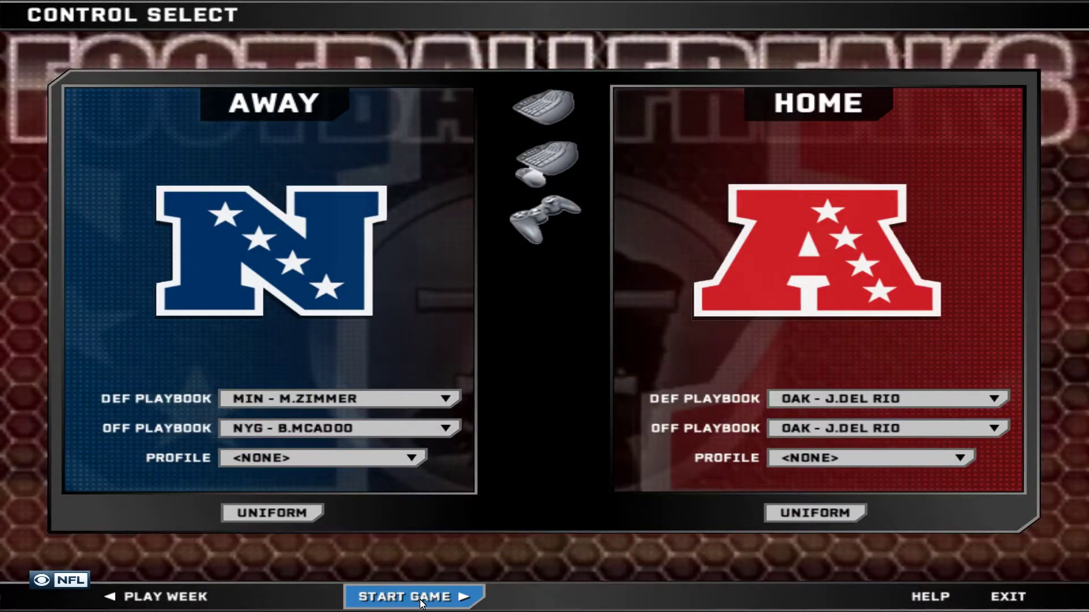
left_click(421, 600)
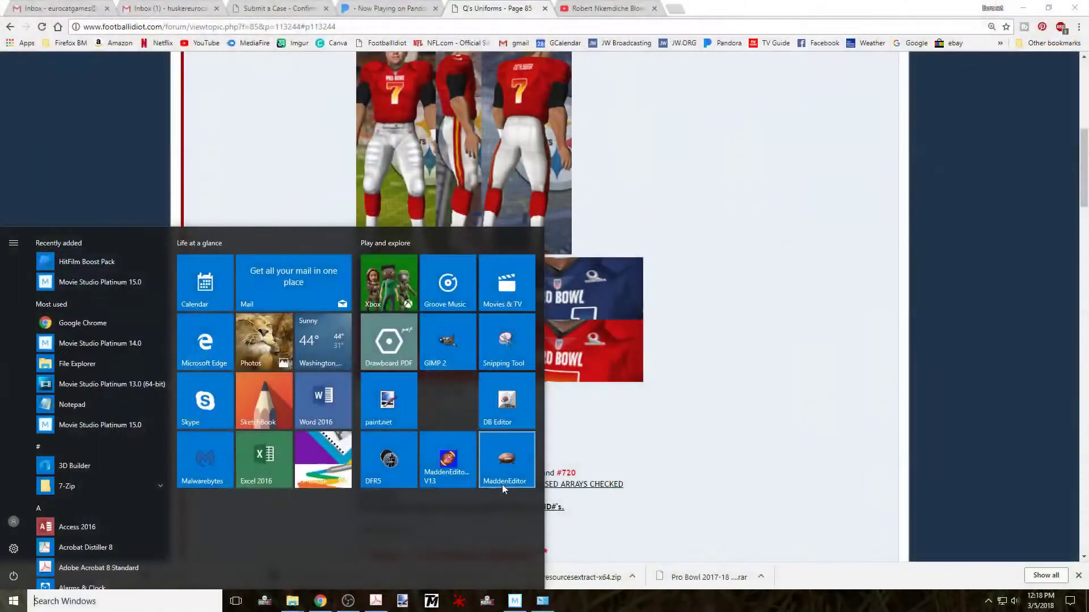
Launch Madden 2008 Editor in Franchise mode and open ProBowl.fra.
left_click(448, 460)
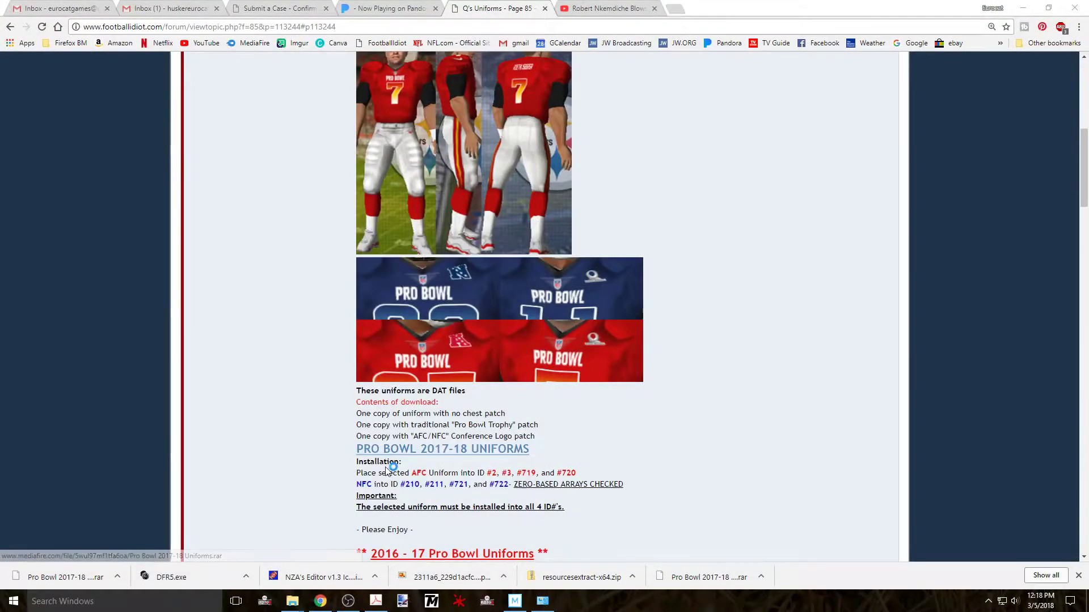
left_click(49, 342)
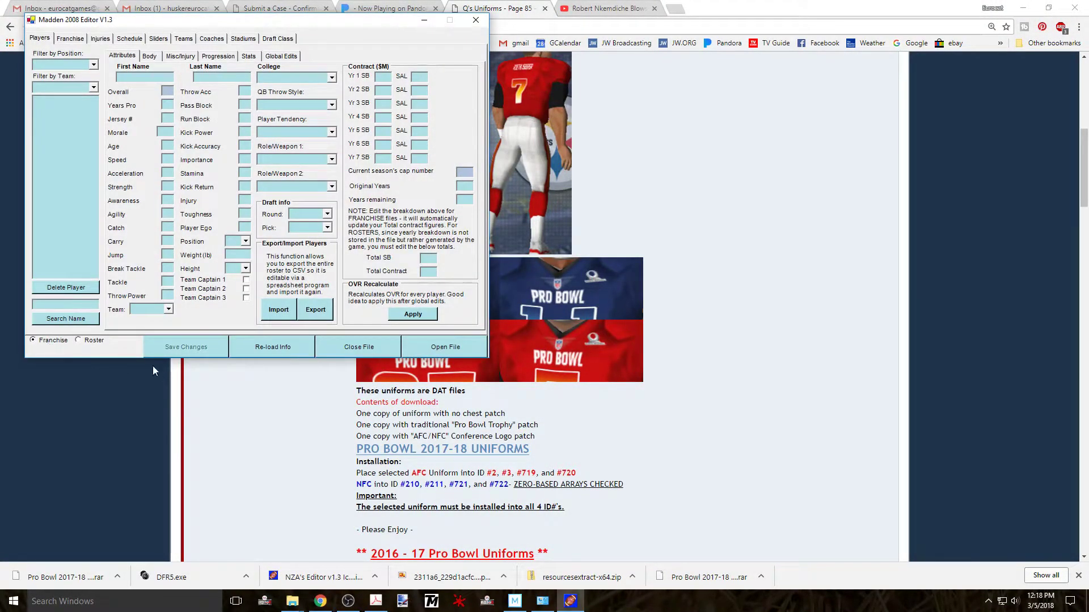
left_click(457, 350)
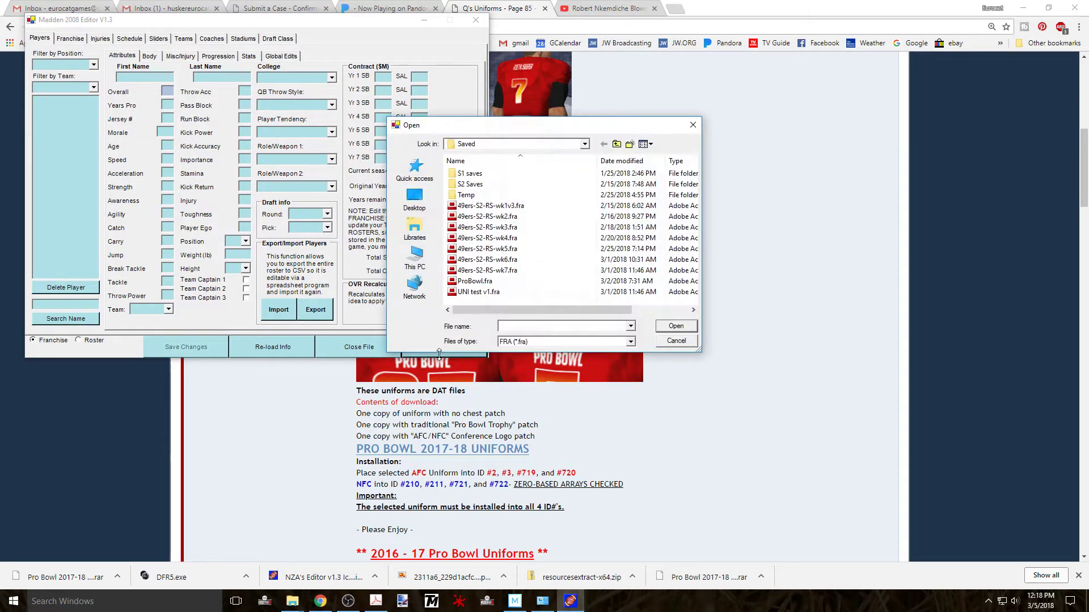
double_click(470, 282)
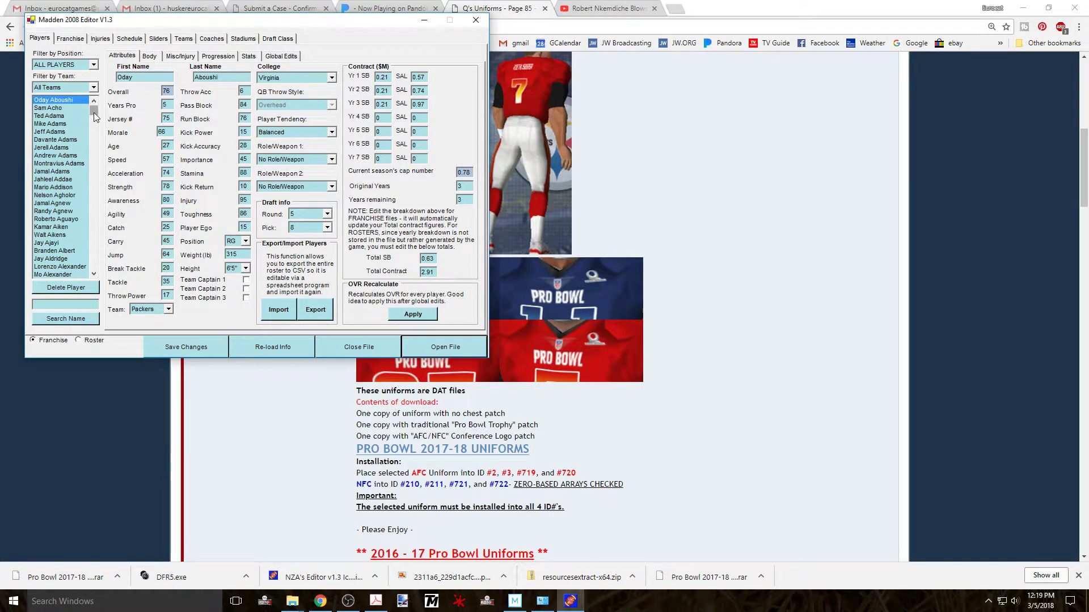
Show the AFC team's Art IDs and its Home uniform ID 3.
left_click(182, 38)
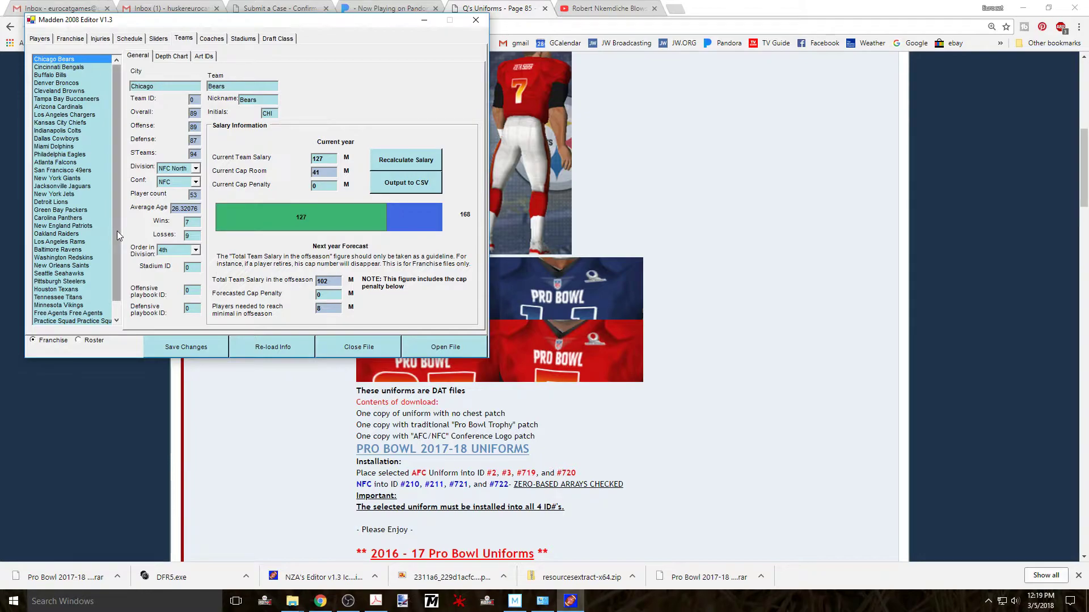
left_click_drag(117, 231, 117, 272)
left_click(66, 312)
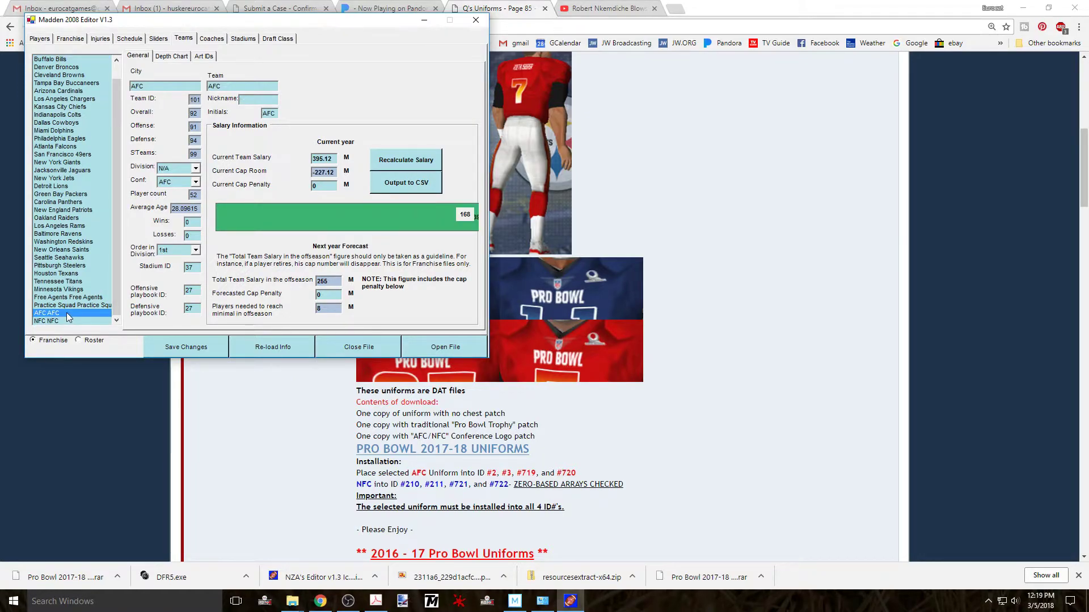
left_click(204, 56)
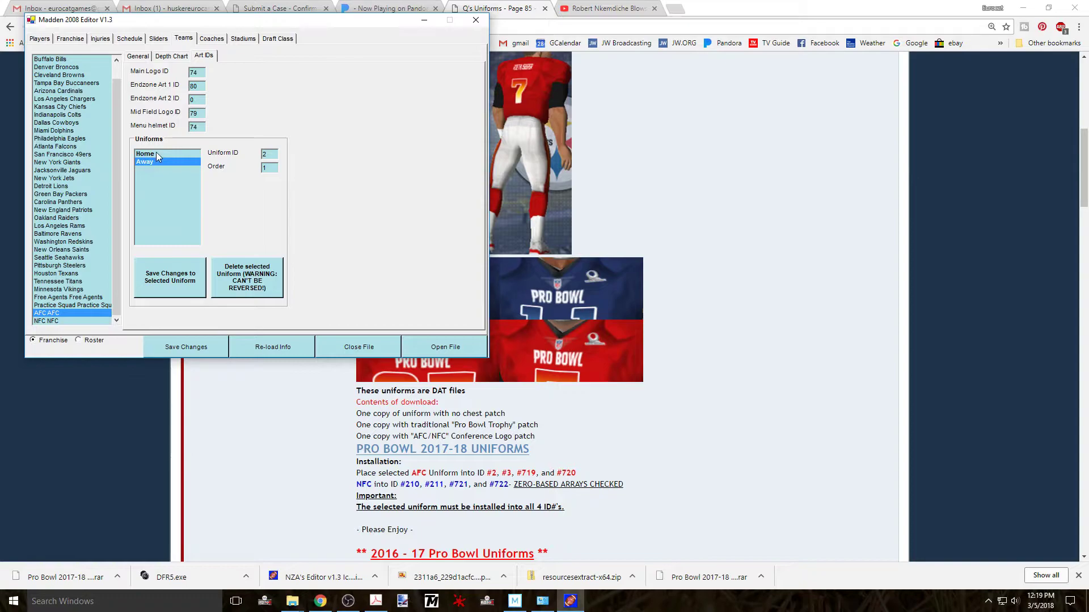
left_click(157, 154)
Check AFC away ID 2 and NFC uniform IDs 210 and 211, then select the Los Angeles Rams.
left_click(156, 163)
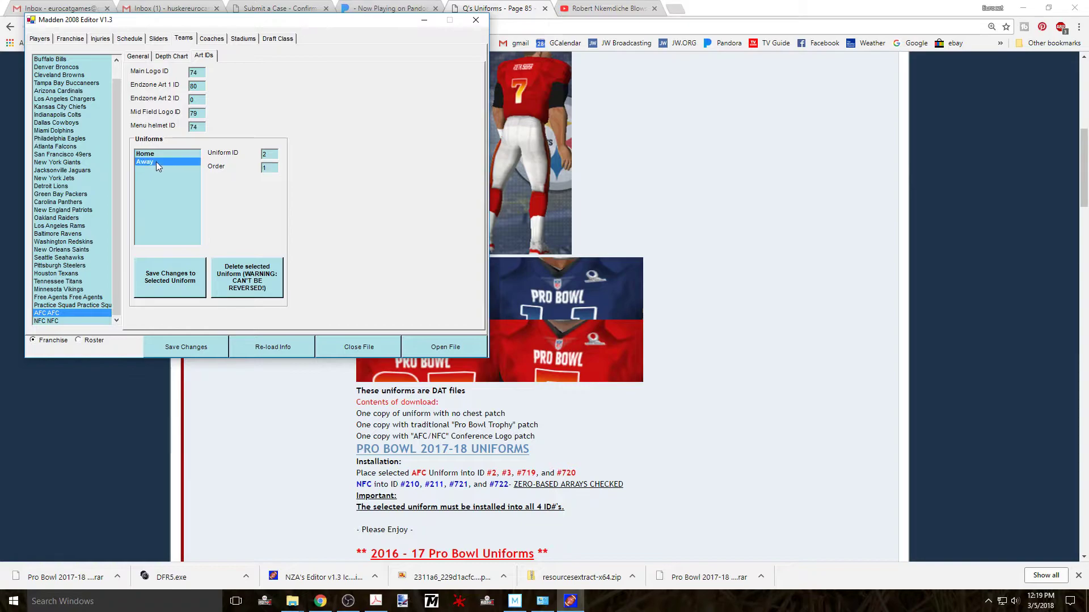
left_click(45, 321)
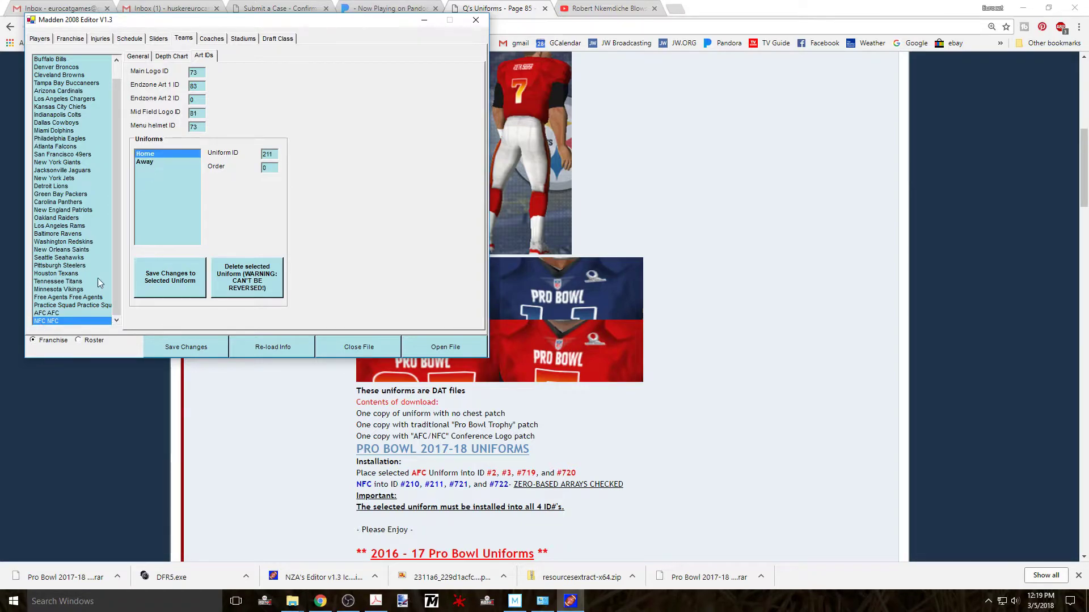
left_click(159, 162)
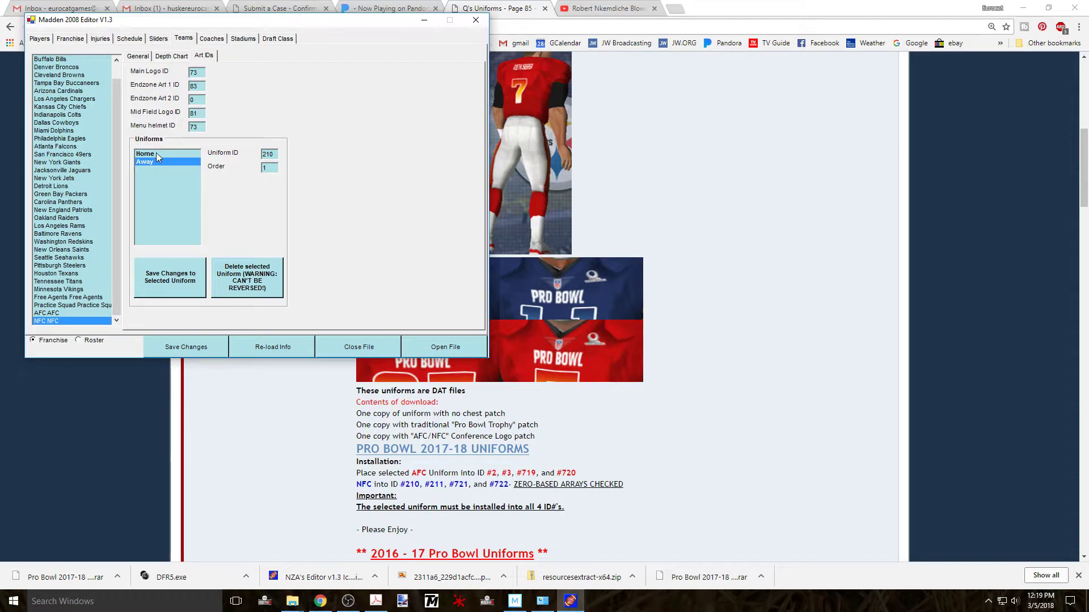
left_click(155, 152)
left_click(59, 227)
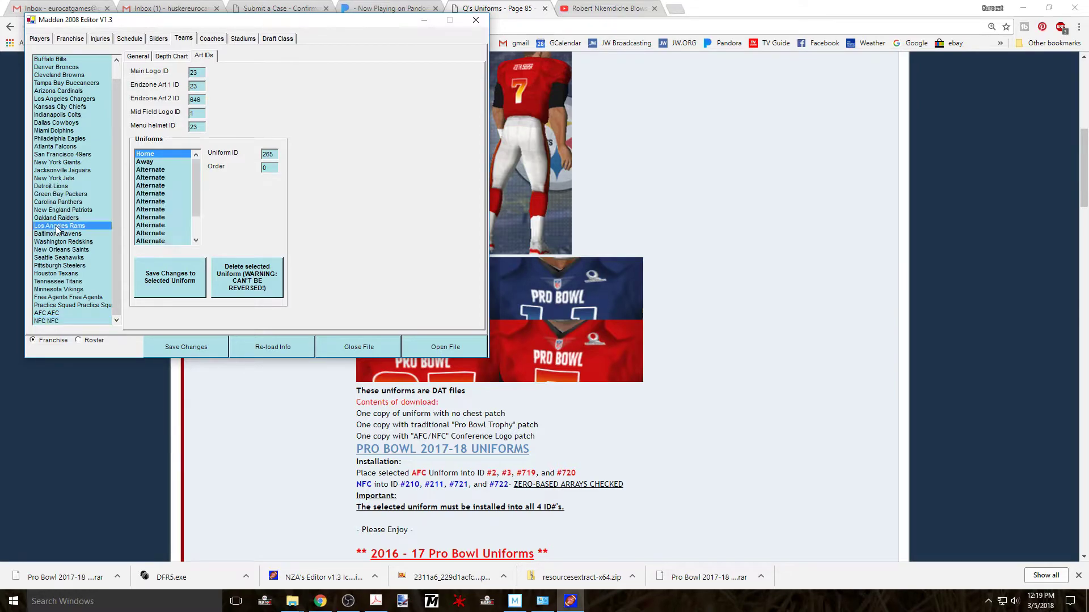
Step through the Rams' away and each alternate uniform ID, then close Madden 2008 Editor.
left_click(166, 162)
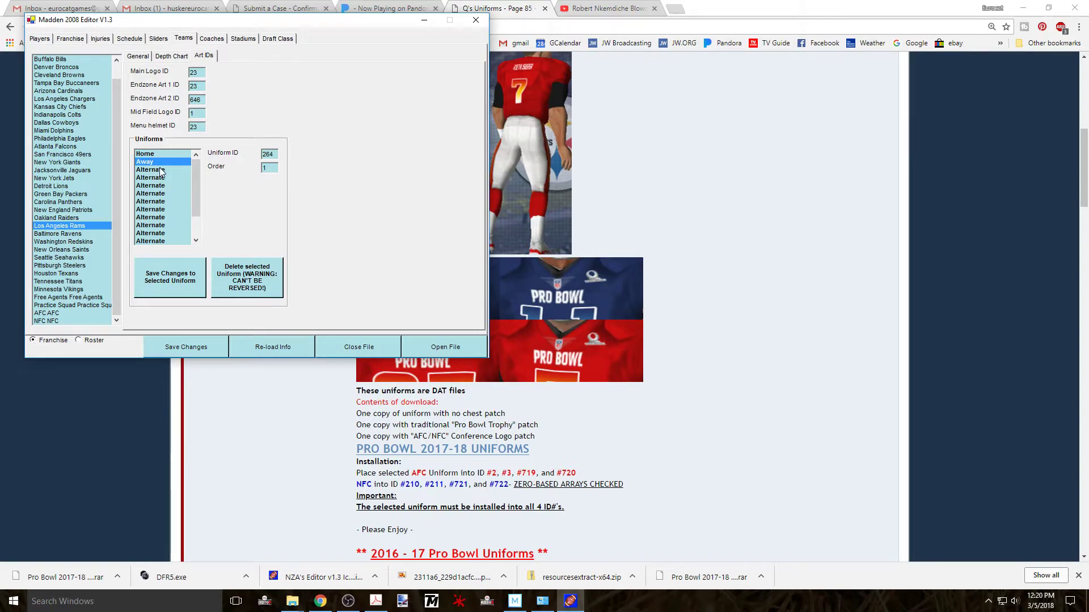
left_click(163, 170)
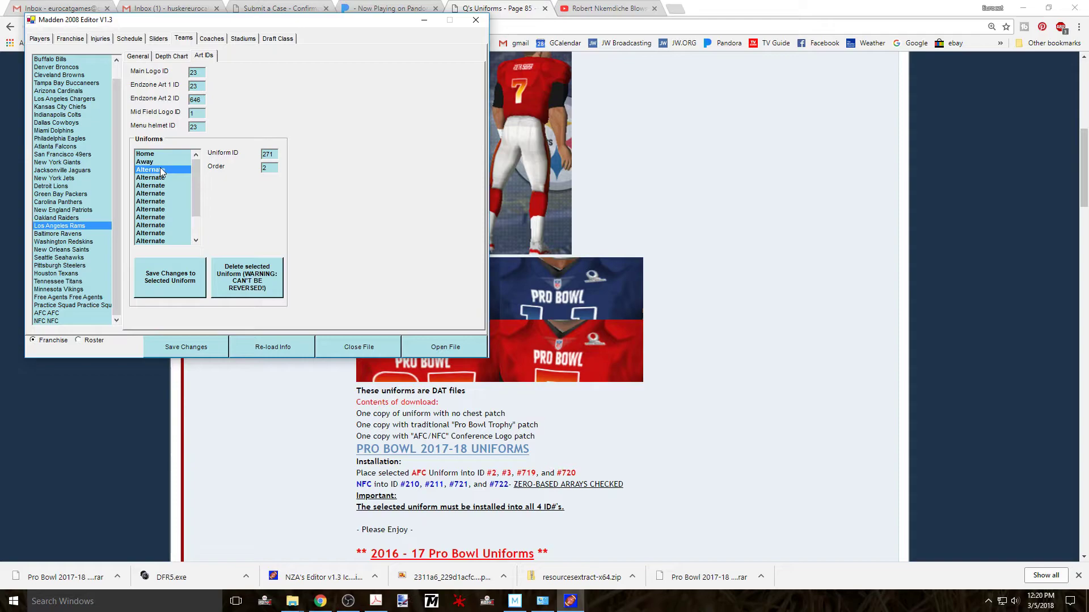
key("Down")
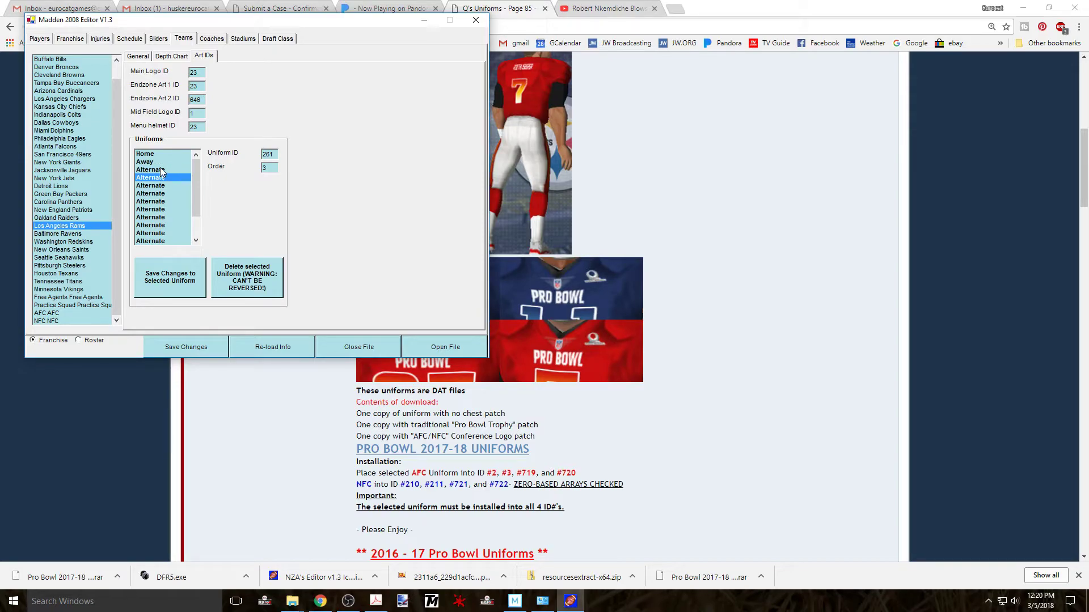
key("Down")
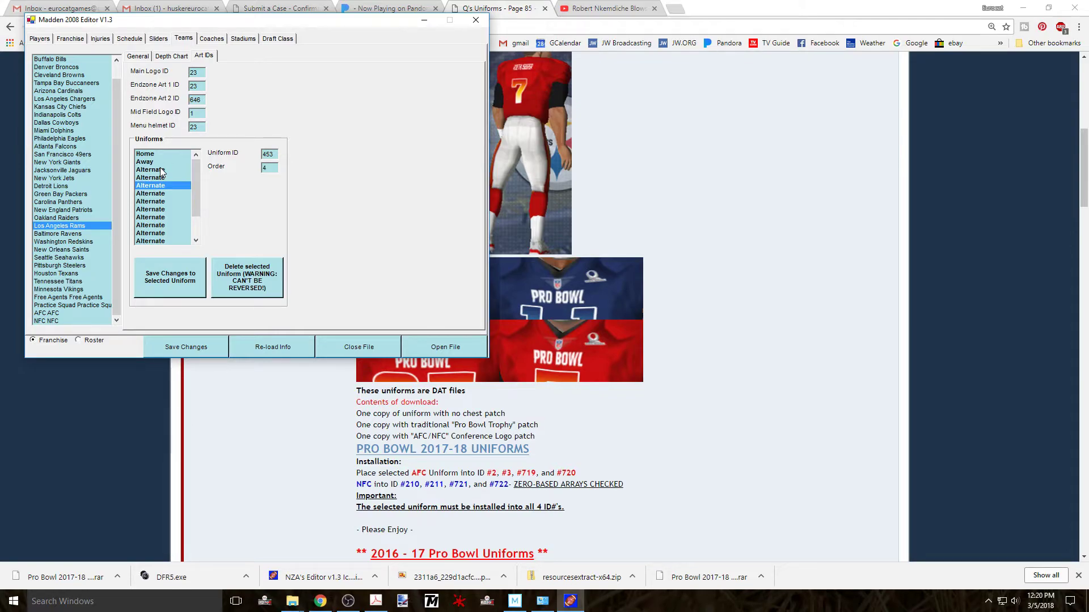
key("Down")
key("Down")
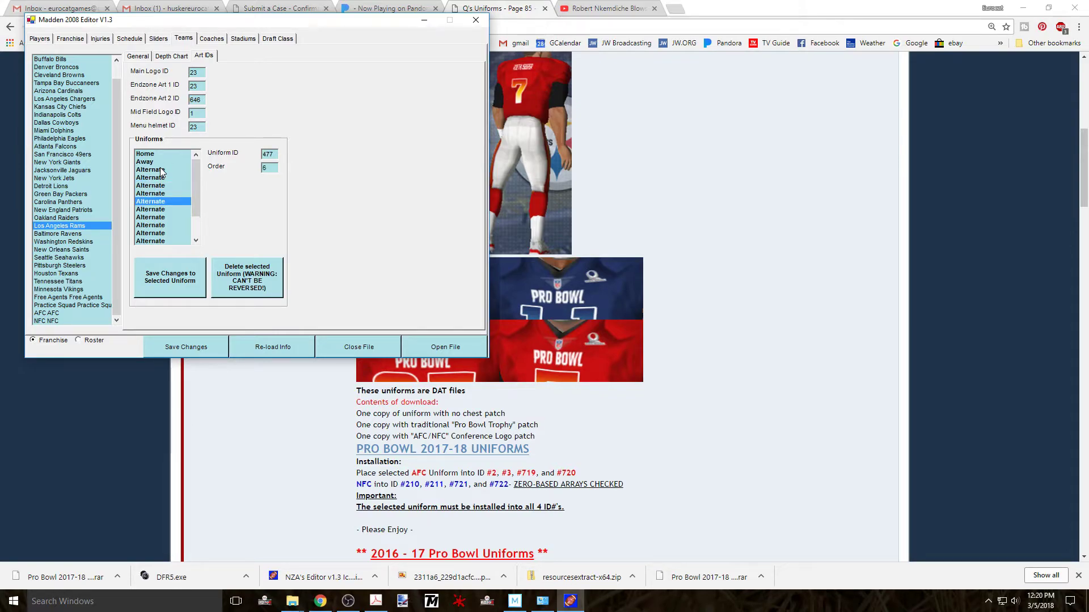
key("Down")
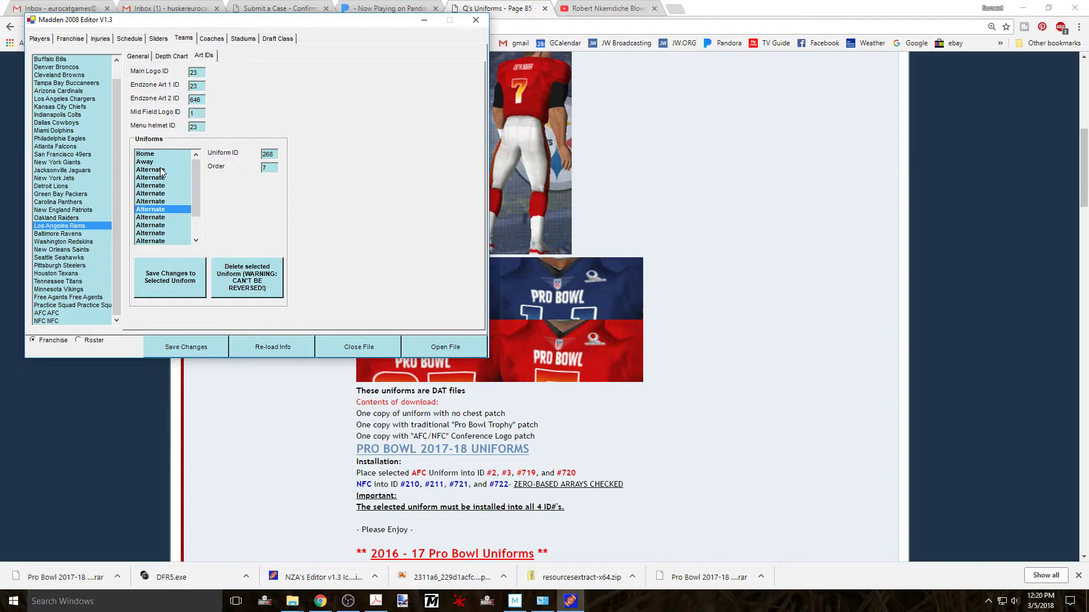
key("Down")
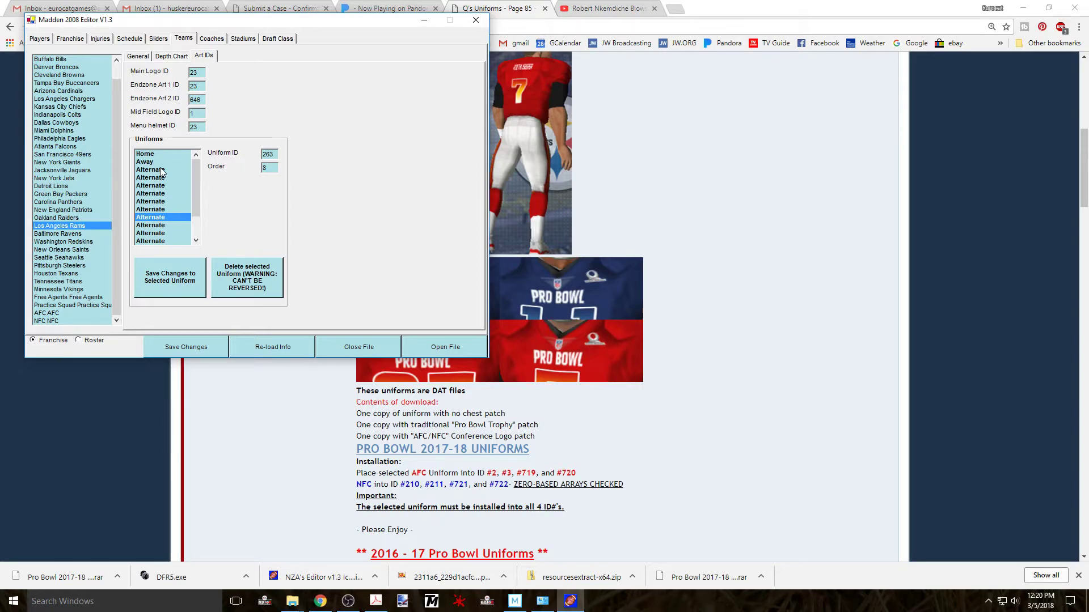
key("Down")
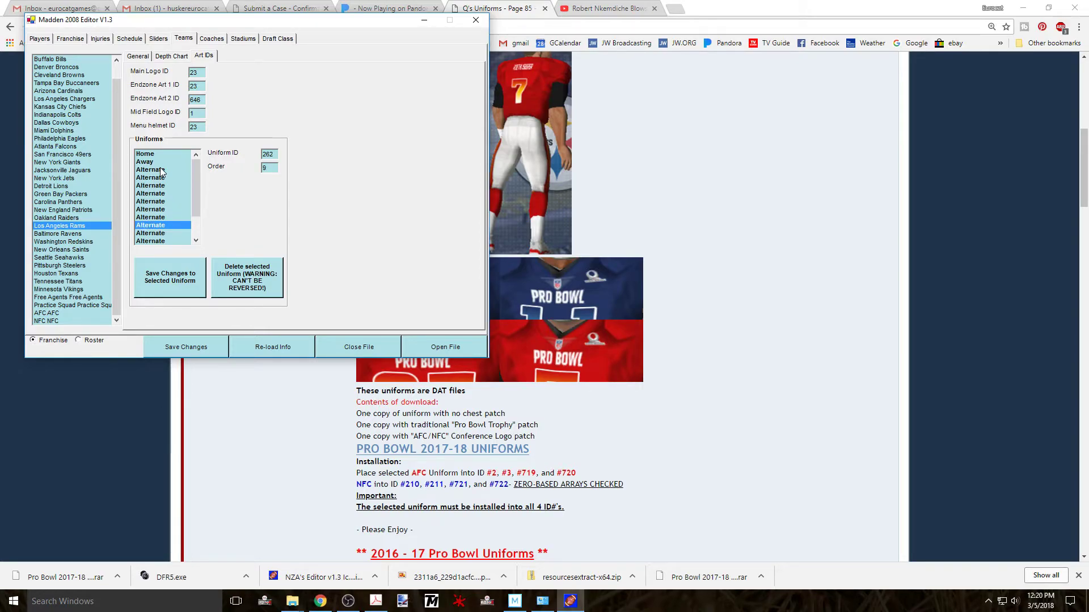
key("Down")
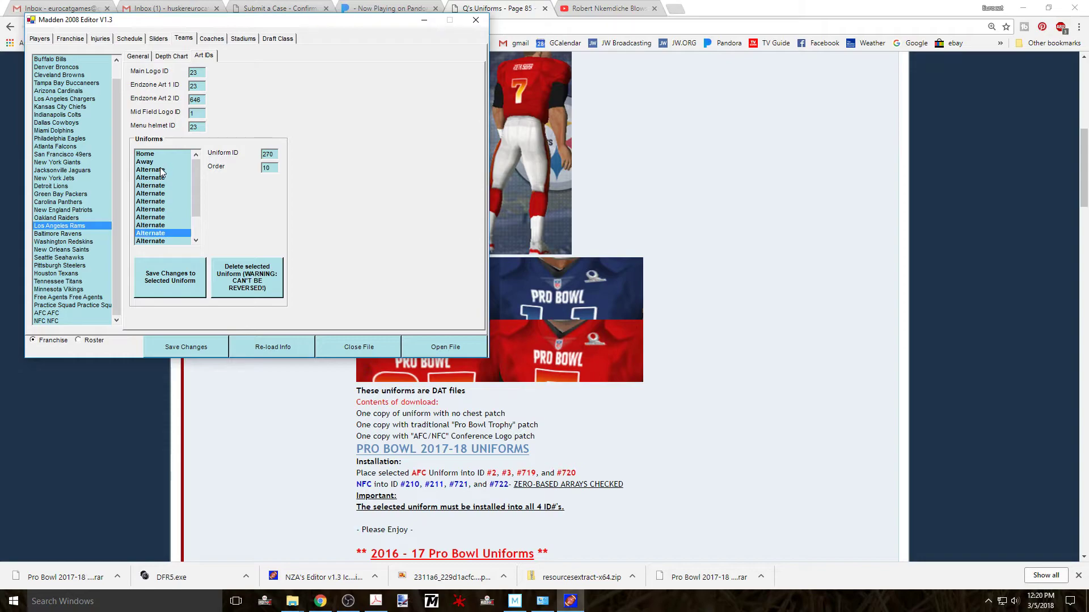
key("Down")
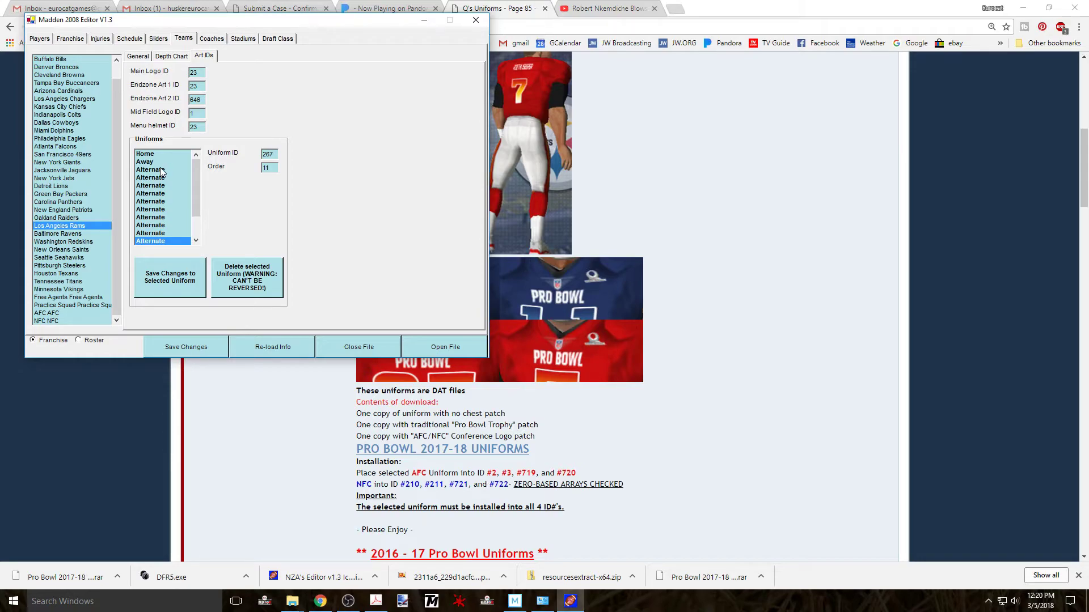
key("Down")
key("Down")
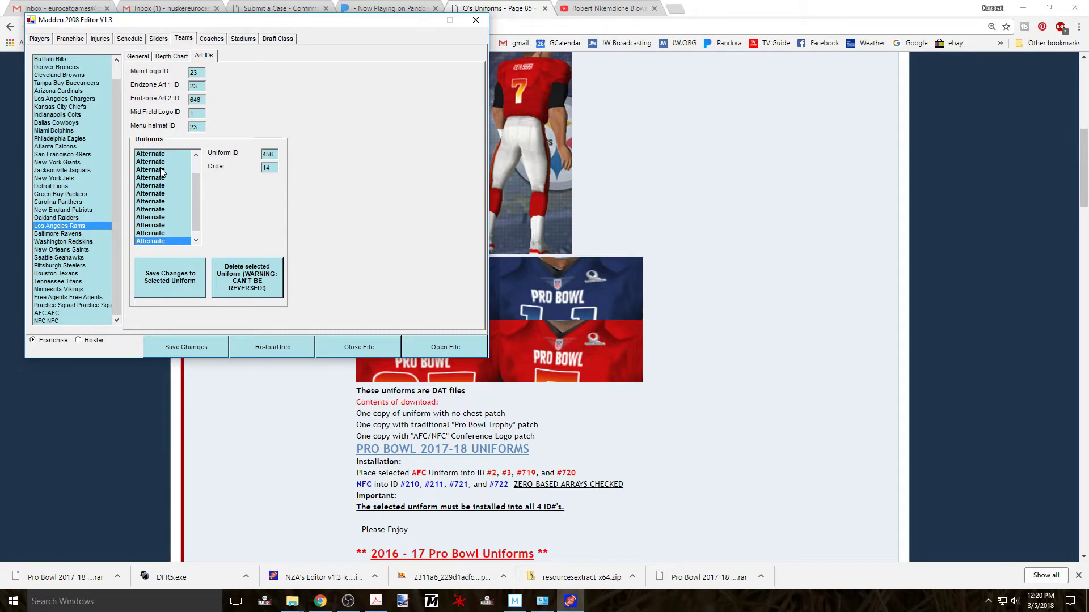
key("Down")
left_click(423, 20)
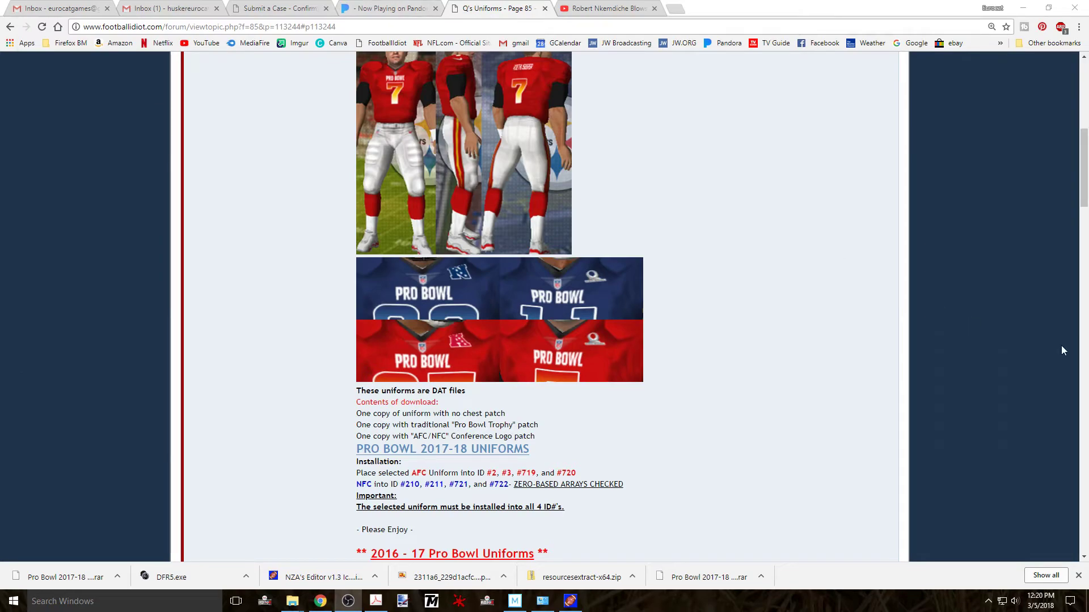